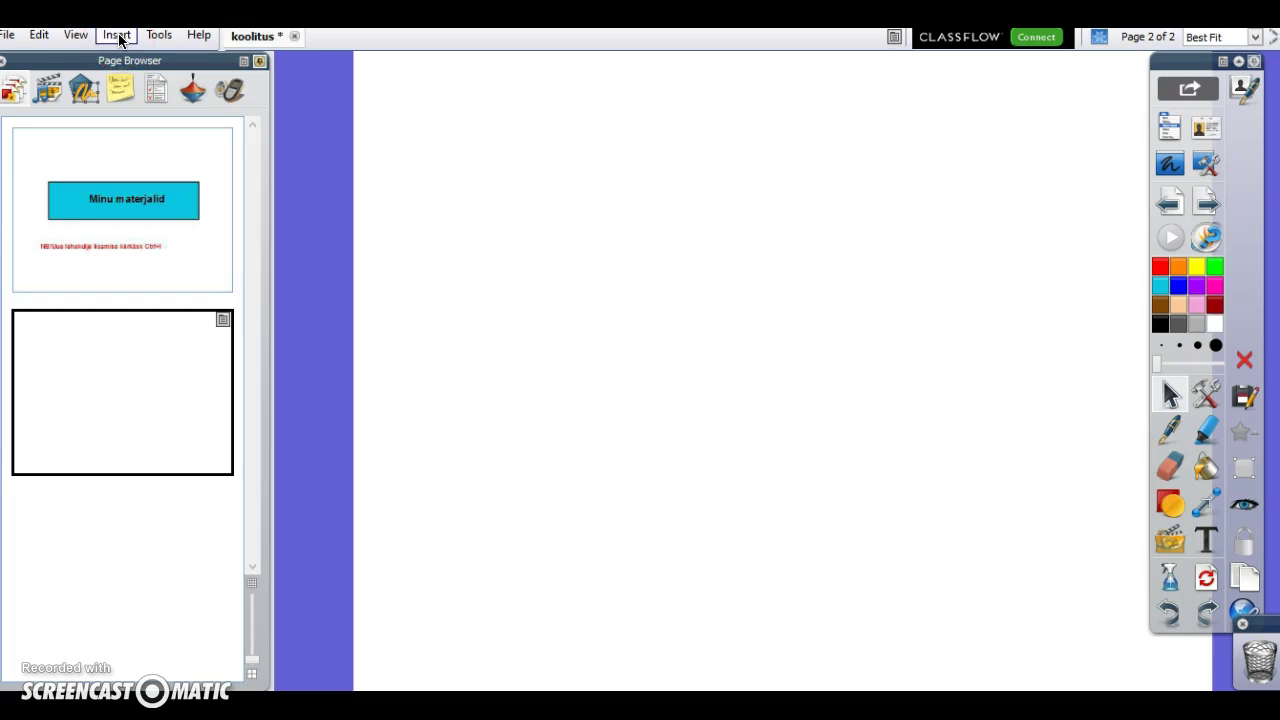
{"action": "left_click", "coordinate": [117, 36]}
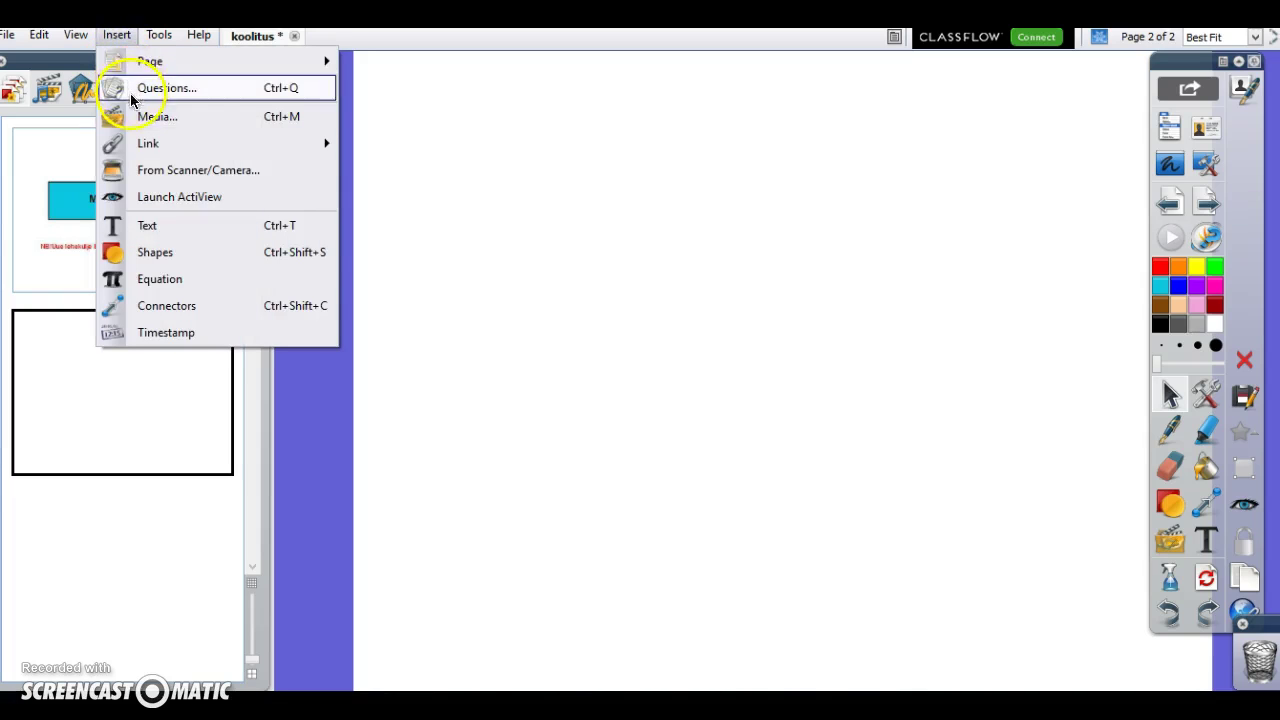
{"action": "left_click", "coordinate": [160, 117]}
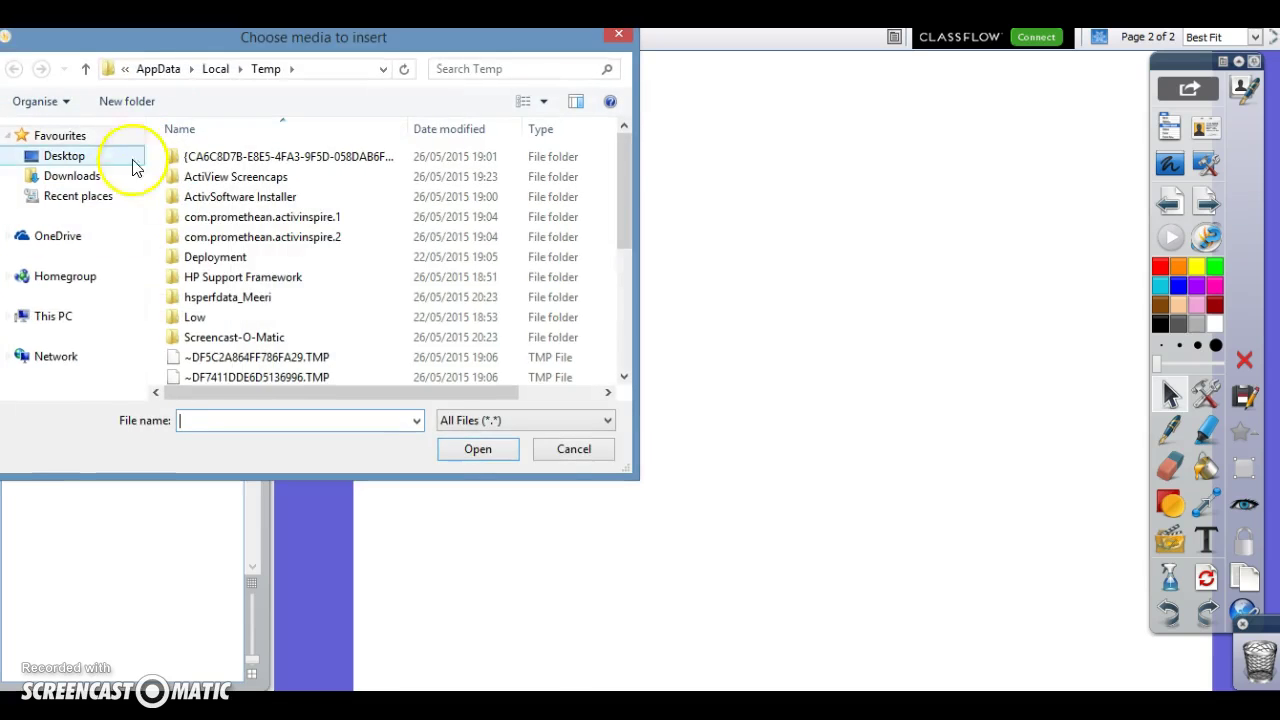
{"action": "left_click", "coordinate": [70, 182]}
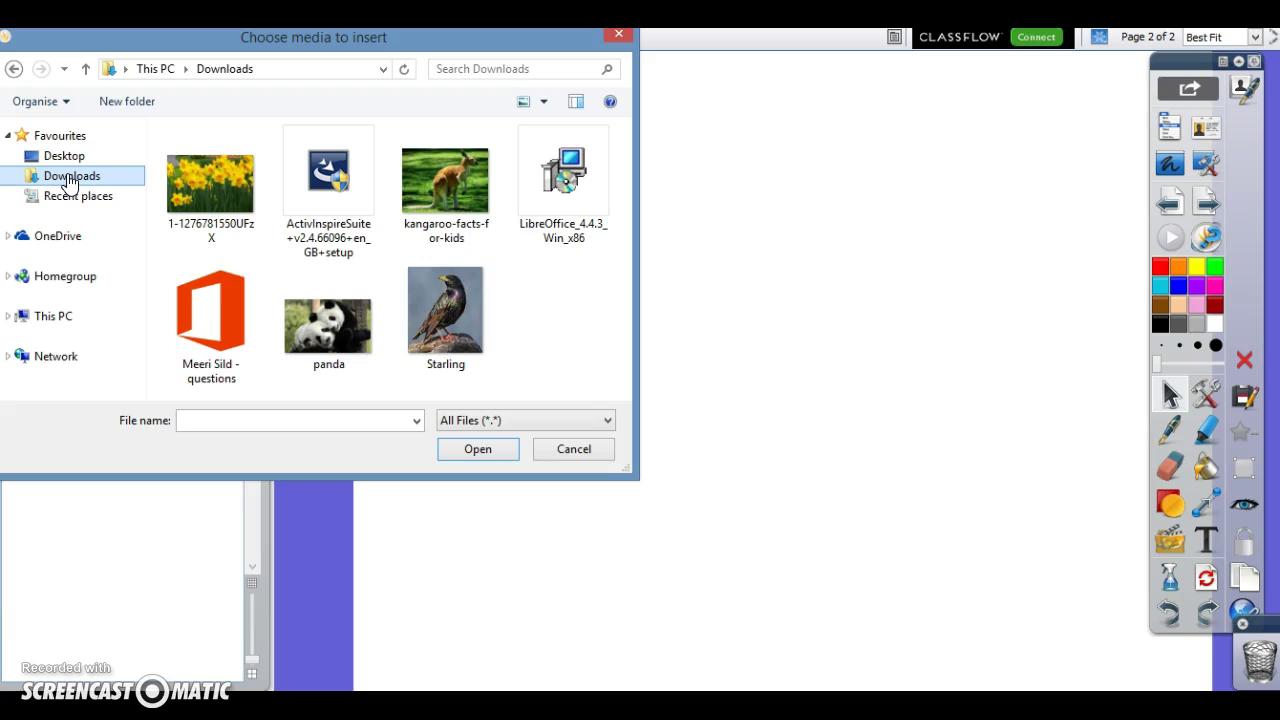
{"action": "left_click", "coordinate": [205, 182]}
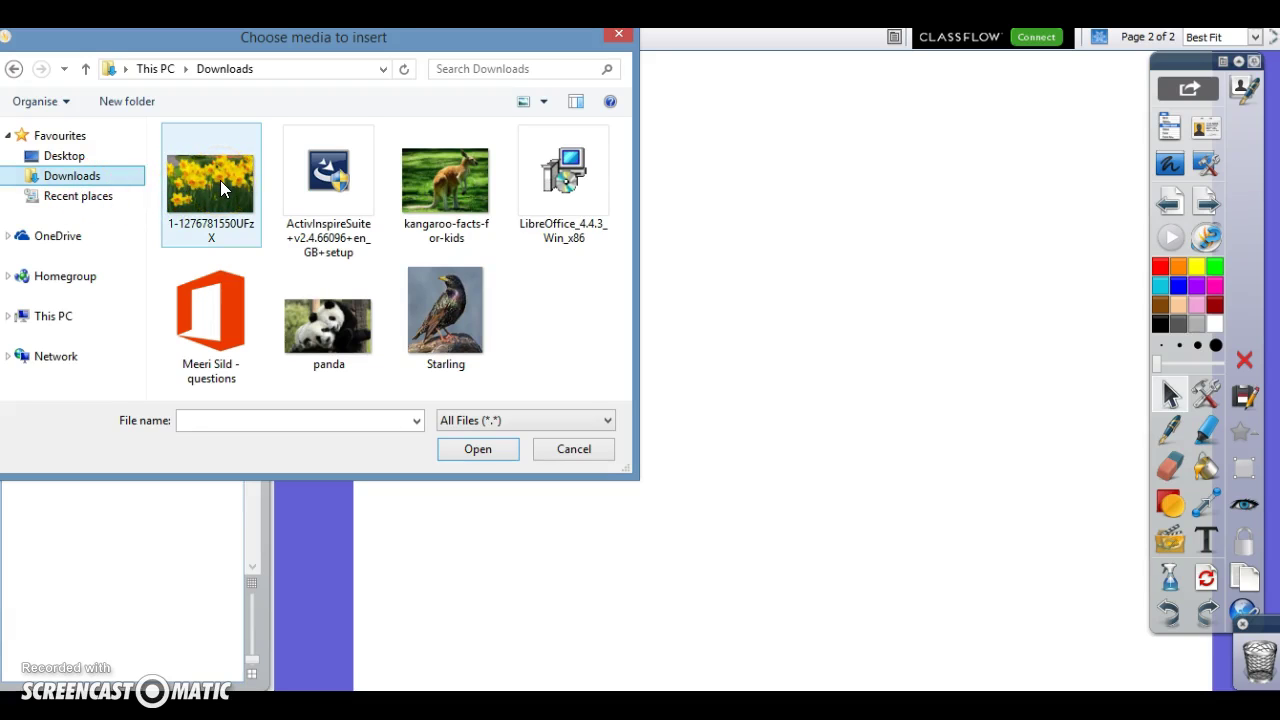
{"action": "left_click", "coordinate": [220, 180]}
{"action": "left_click", "coordinate": [466, 460]}
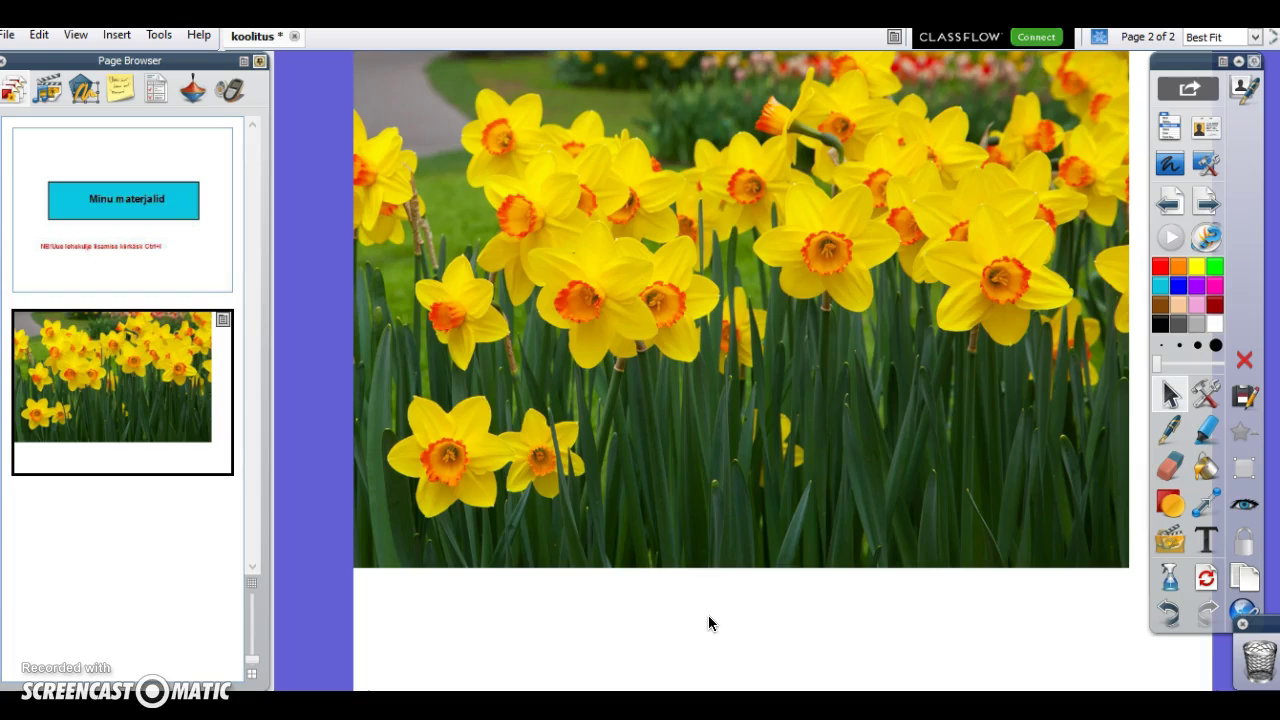
Move the daffodil picture slightly down from the page's top edge and shrink it proportionally from its lower-right corner
{"action": "left_click", "coordinate": [743, 395]}
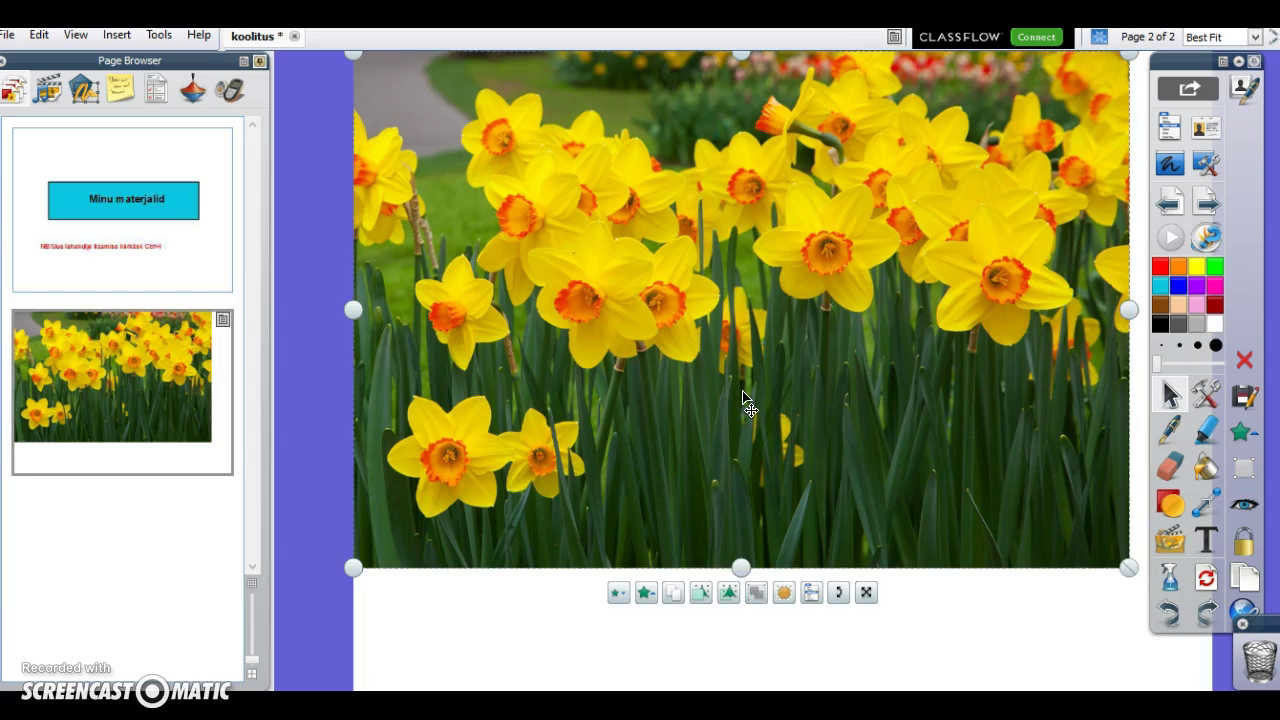
{"action": "left_click_drag", "start_coordinate": [741, 395], "coordinate": [755, 428]}
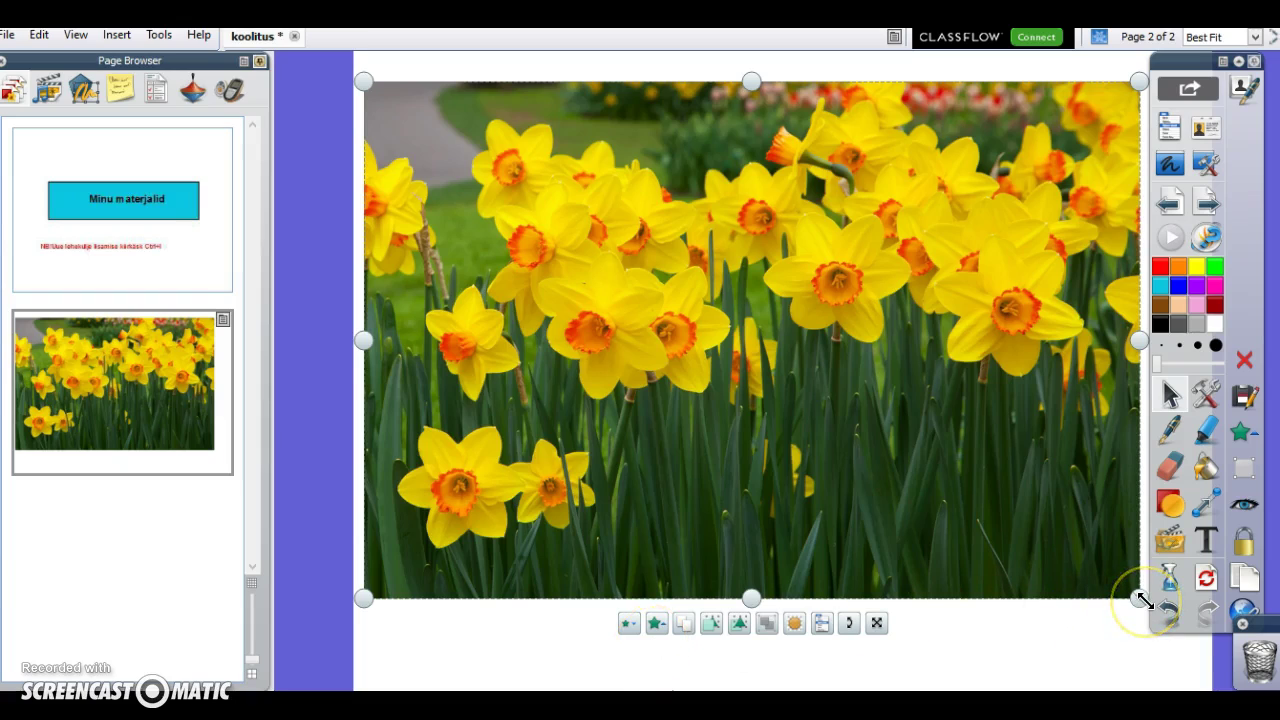
{"action": "left_click_drag", "start_coordinate": [1143, 598], "coordinate": [1076, 535]}
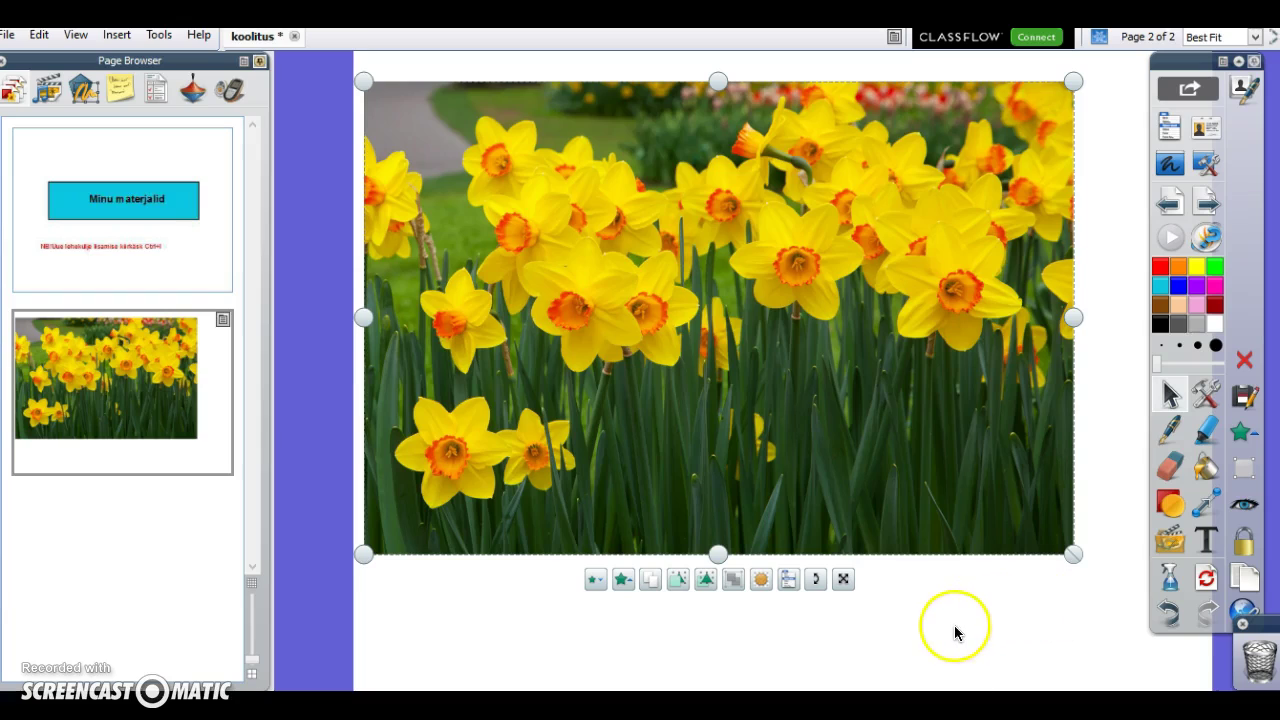
Reduce the daffodil picture to about half the page width with repeated Decrease Object Size operations
{"action": "left_click", "coordinate": [593, 580]}
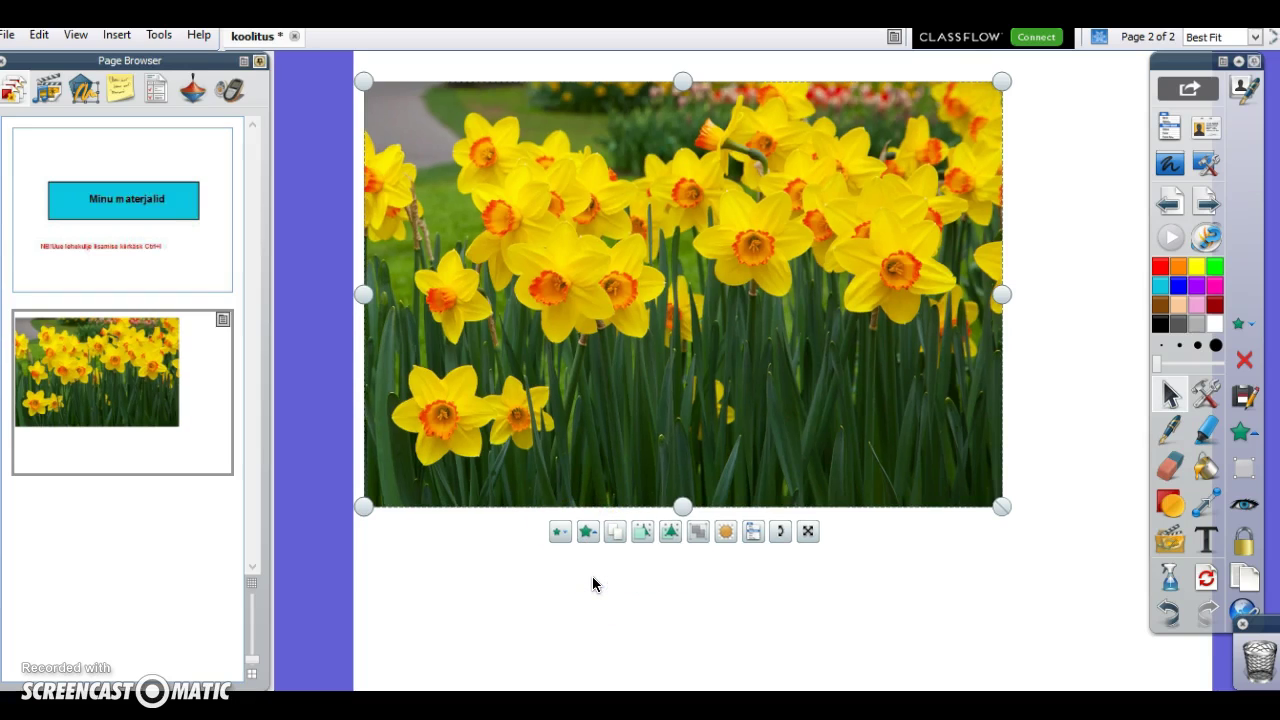
{"action": "left_click", "coordinate": [560, 537]}
{"action": "left_click", "coordinate": [528, 489]}
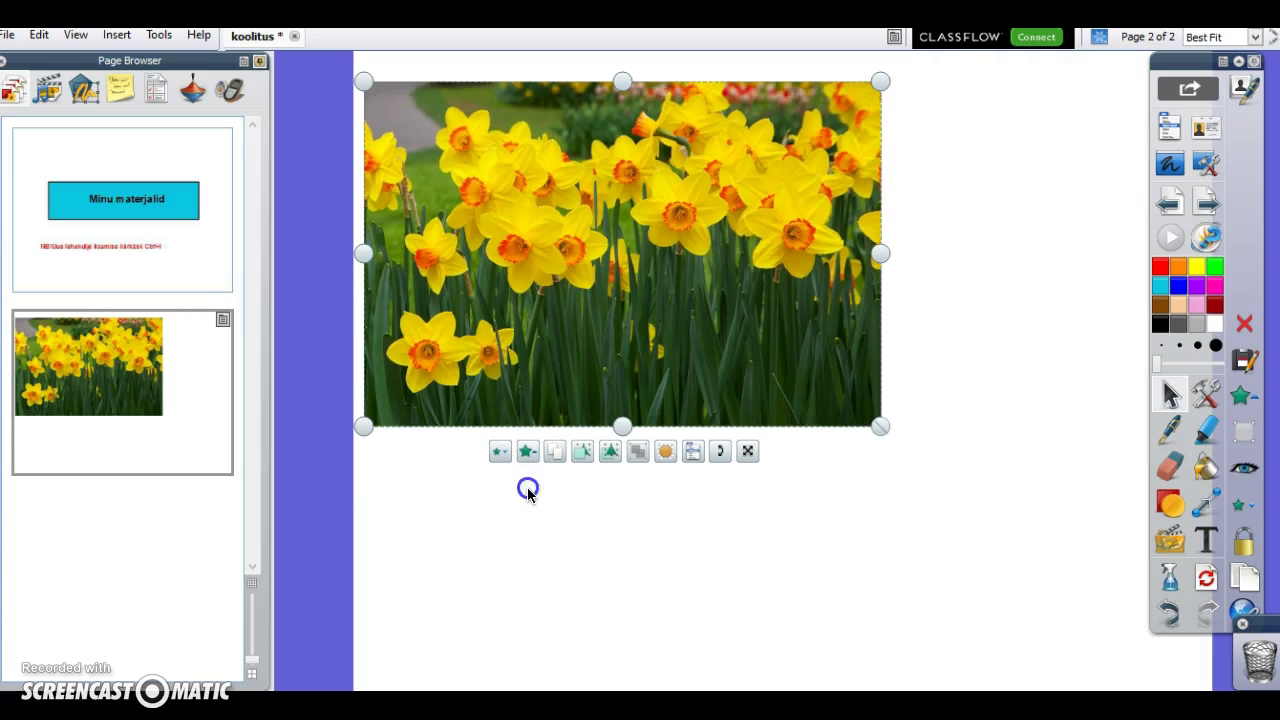
{"action": "left_click", "coordinate": [500, 452]}
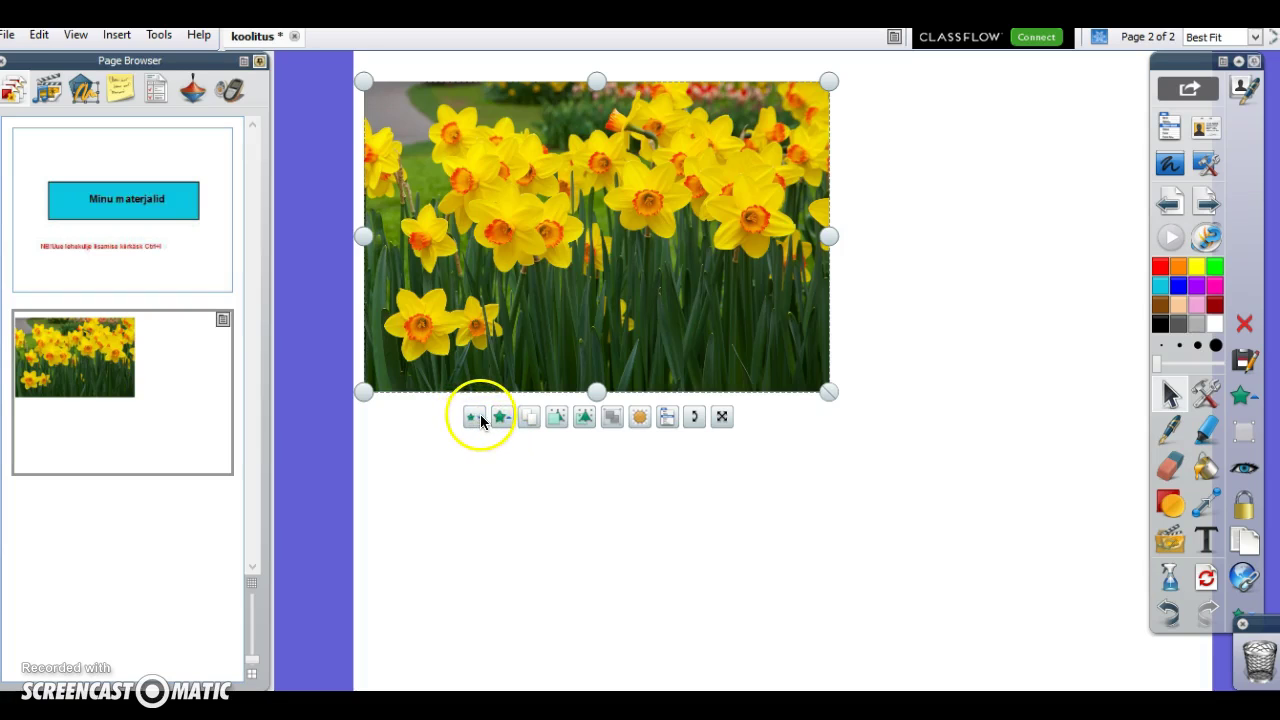
{"action": "left_click", "coordinate": [473, 419]}
{"action": "left_click", "coordinate": [451, 386]}
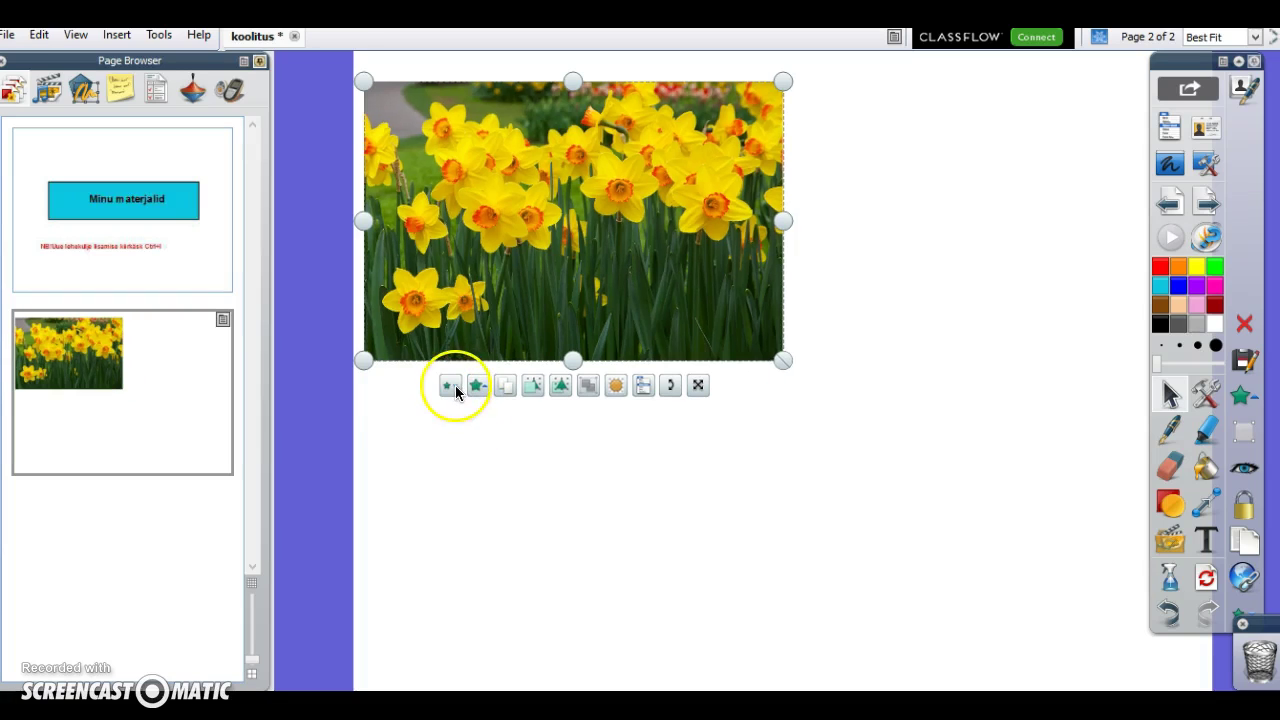
Try Increase Object Size on the daffodil picture, and reduce it to about a third of the page width
{"action": "left_click", "coordinate": [457, 360]}
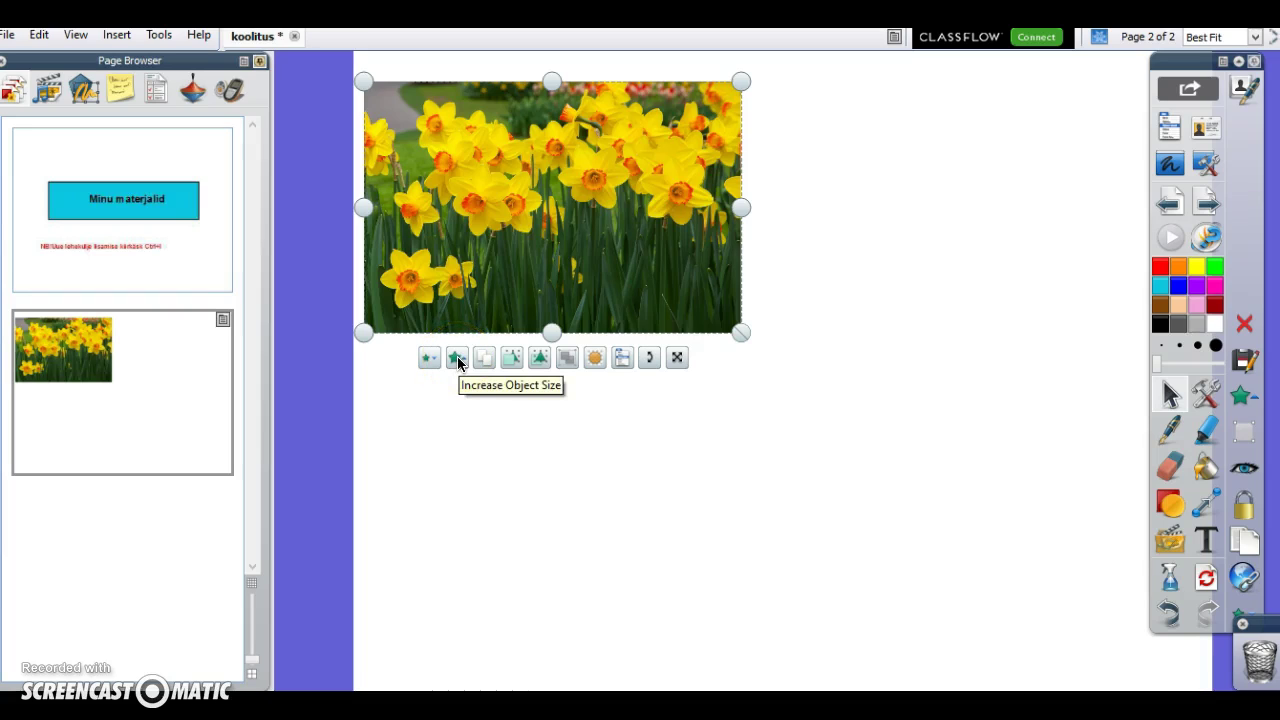
{"action": "left_click", "coordinate": [458, 359]}
{"action": "left_click", "coordinate": [449, 381]}
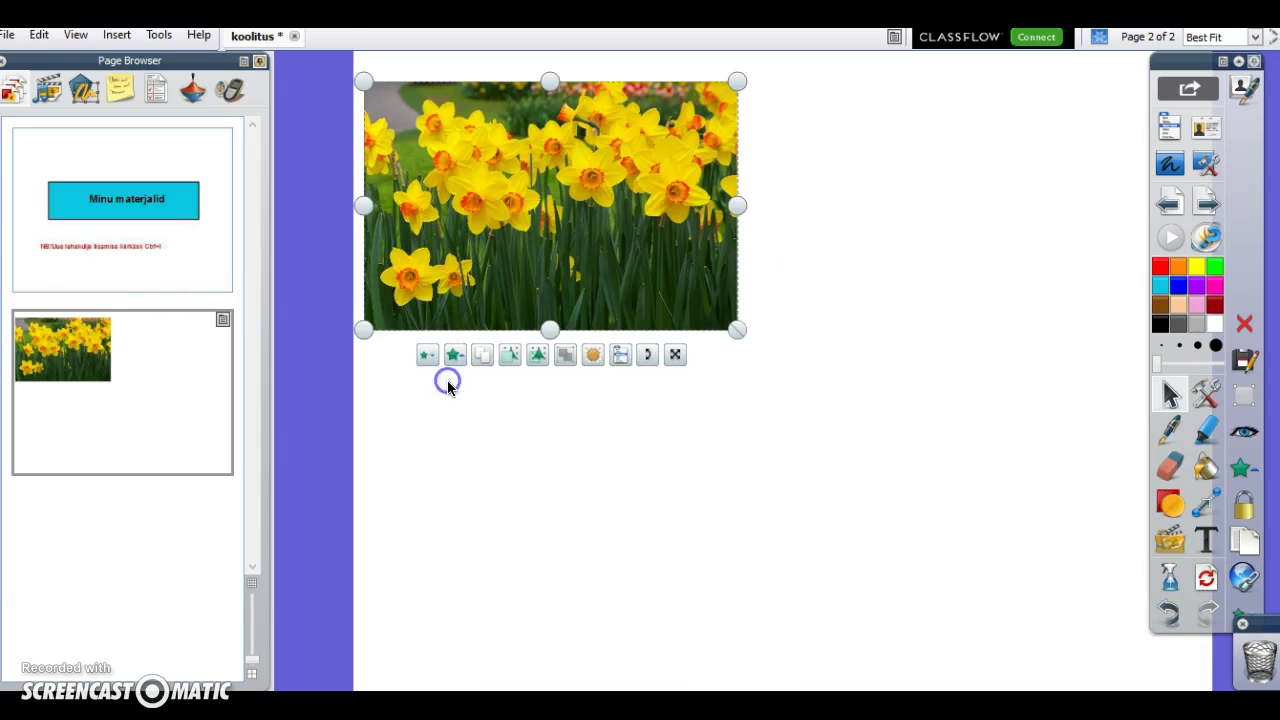
{"action": "left_click", "coordinate": [428, 354]}
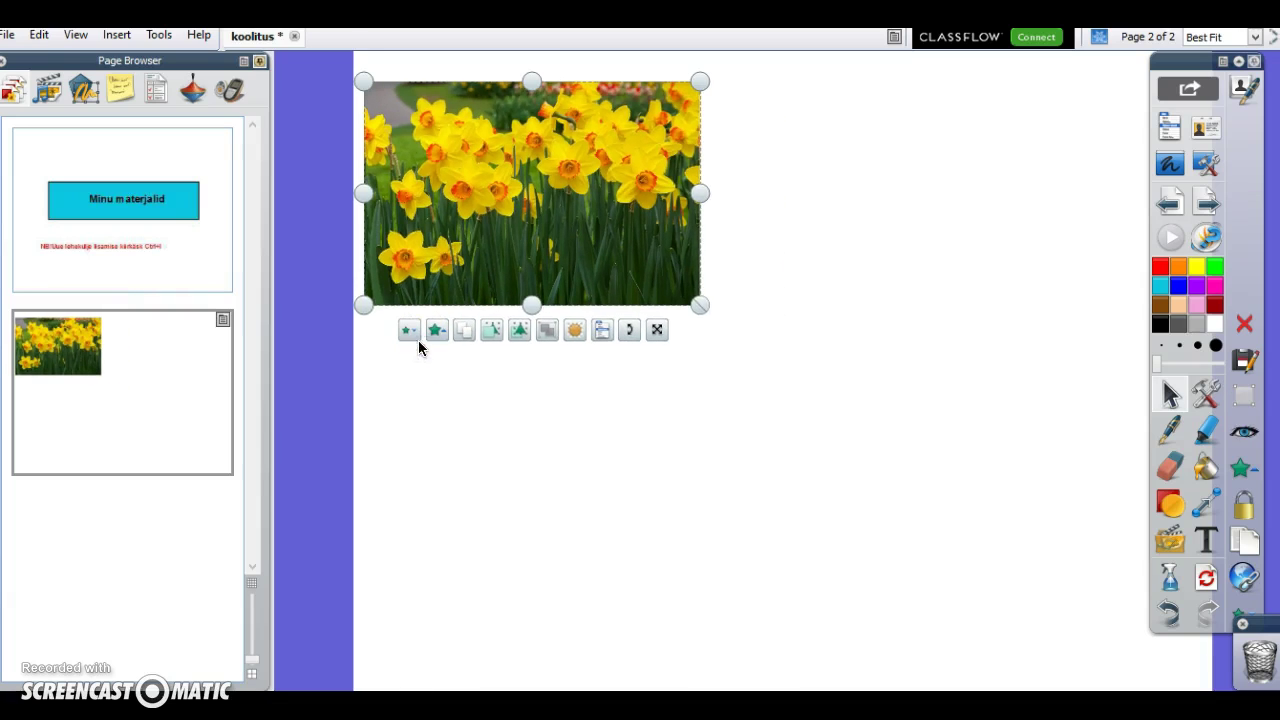
{"action": "left_click", "coordinate": [408, 330]}
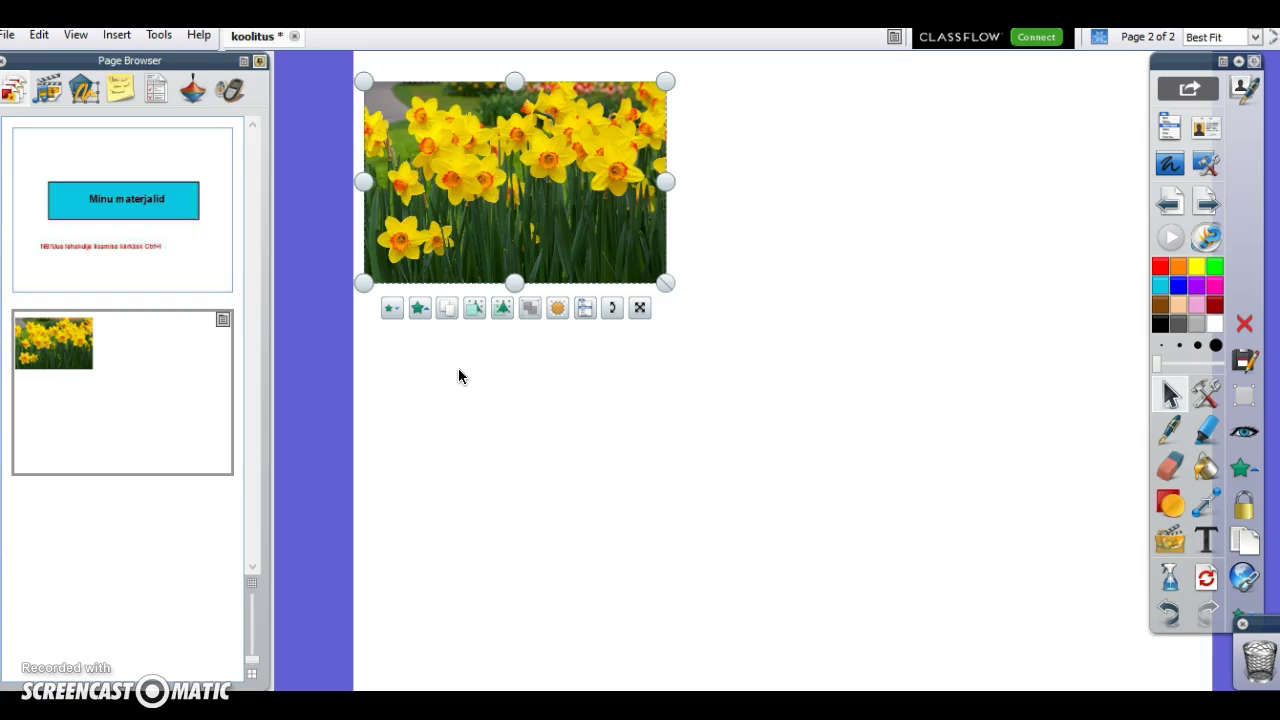
Duplicate the daffodil picture and place the copy beside the original, level with it
{"action": "left_click", "coordinate": [447, 309]}
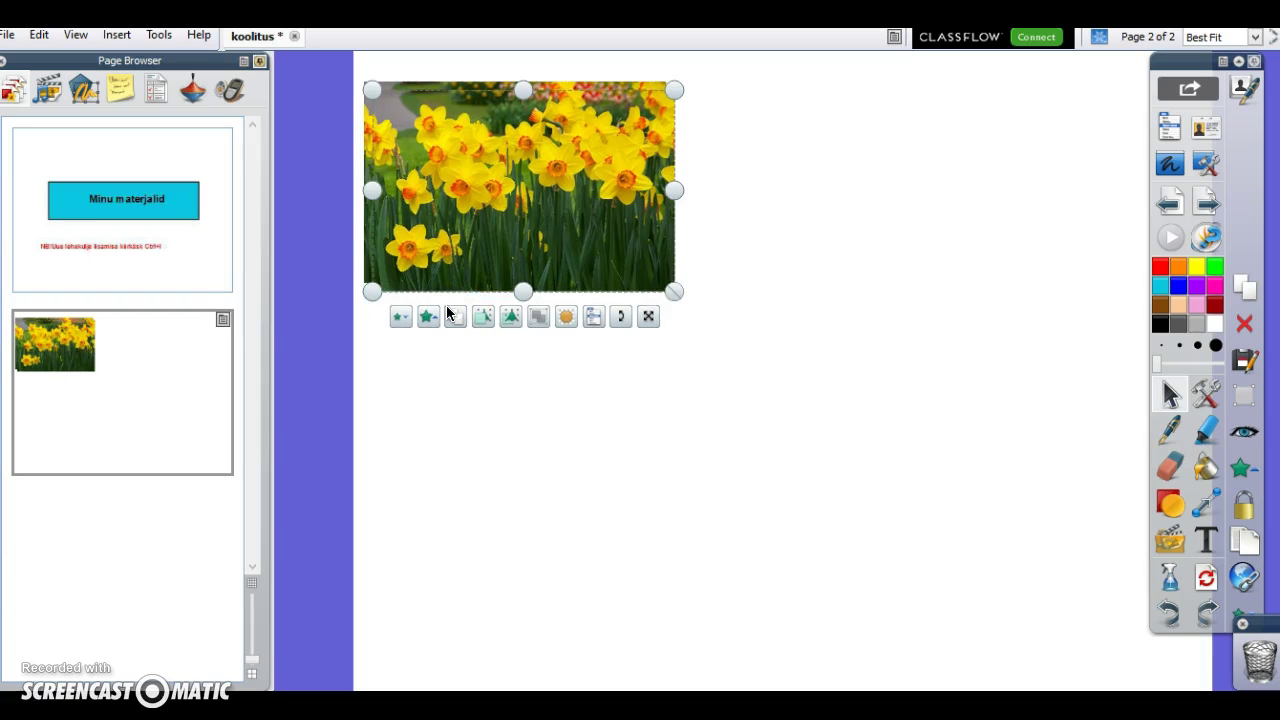
{"action": "left_click", "coordinate": [550, 197]}
{"action": "left_click_drag", "start_coordinate": [550, 195], "coordinate": [905, 190]}
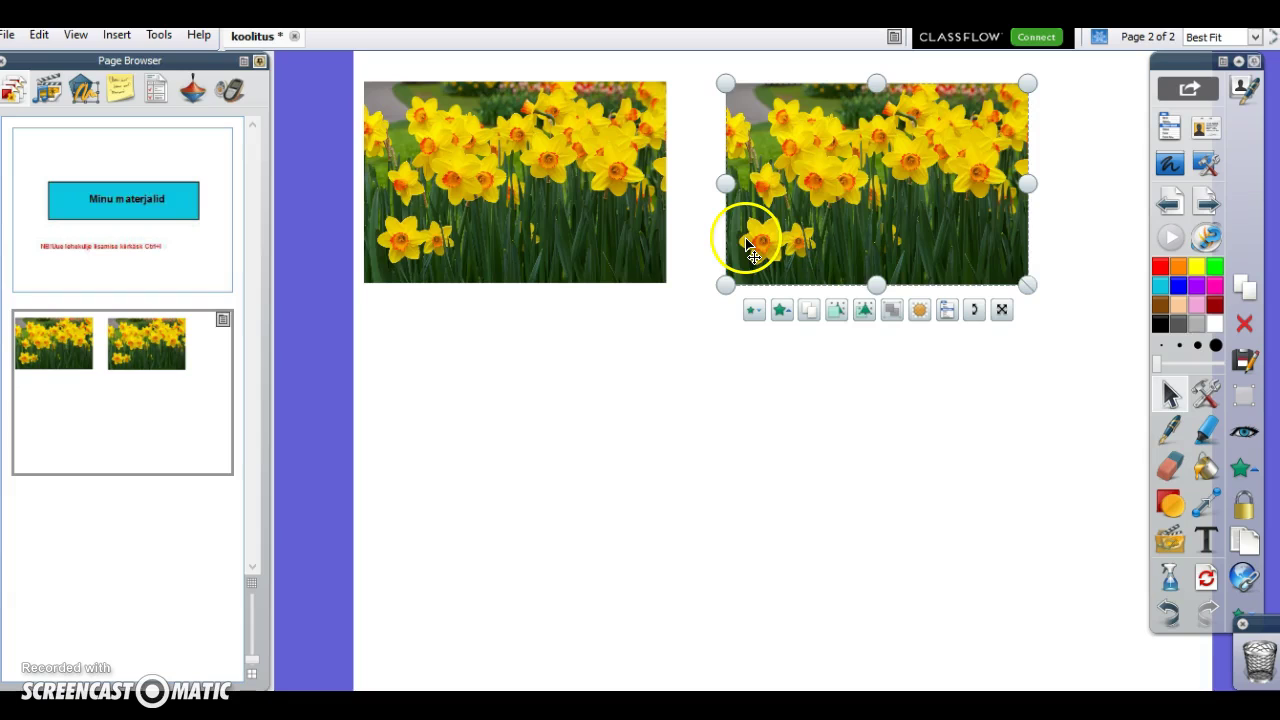
Lock the original daffodil picture on the left side of the page
{"action": "left_click", "coordinate": [492, 222]}
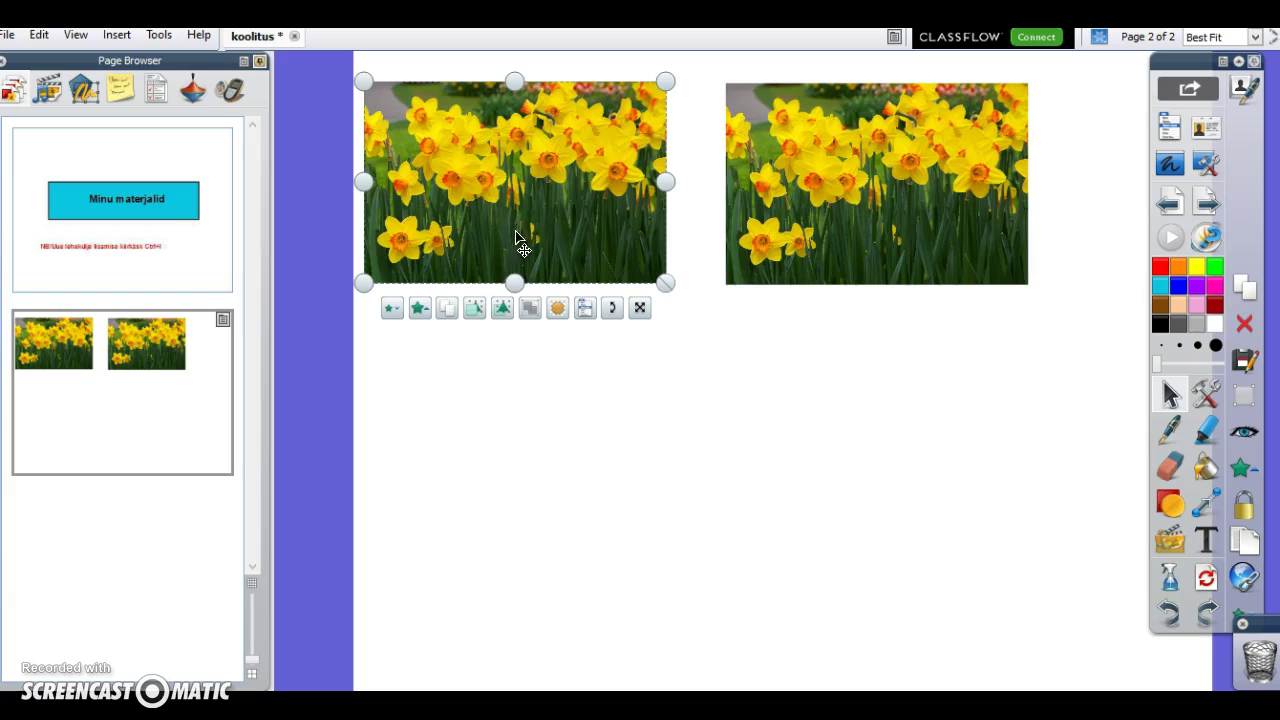
{"action": "left_click", "coordinate": [585, 310]}
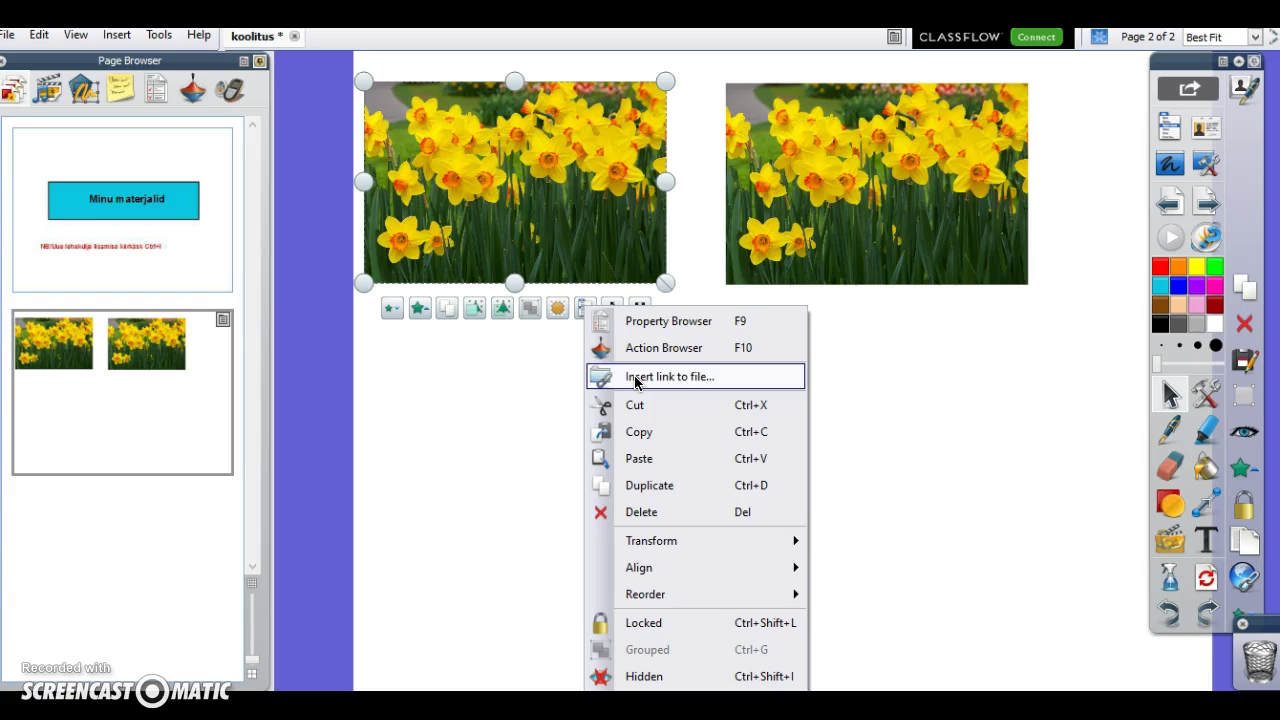
{"action": "left_click", "coordinate": [648, 625]}
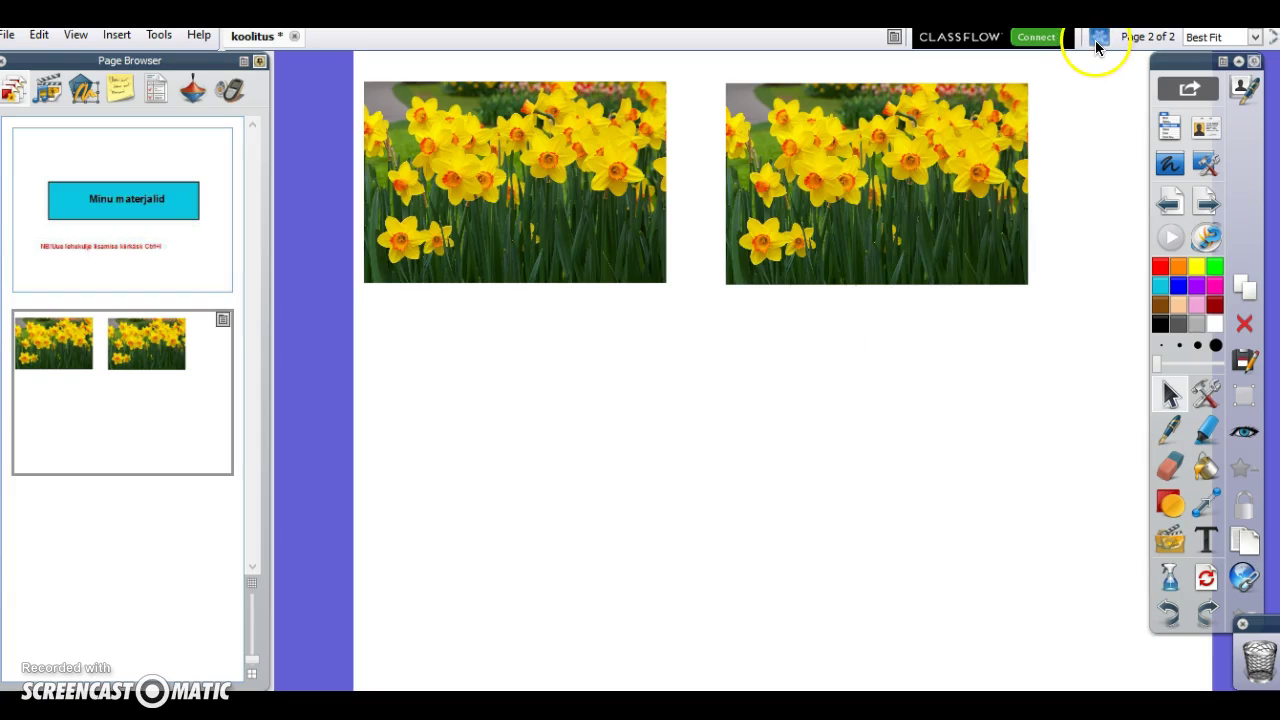
Try to select the locked daffodil picture, and move the unlocked copy slightly farther away from it
{"action": "left_click", "coordinate": [595, 212]}
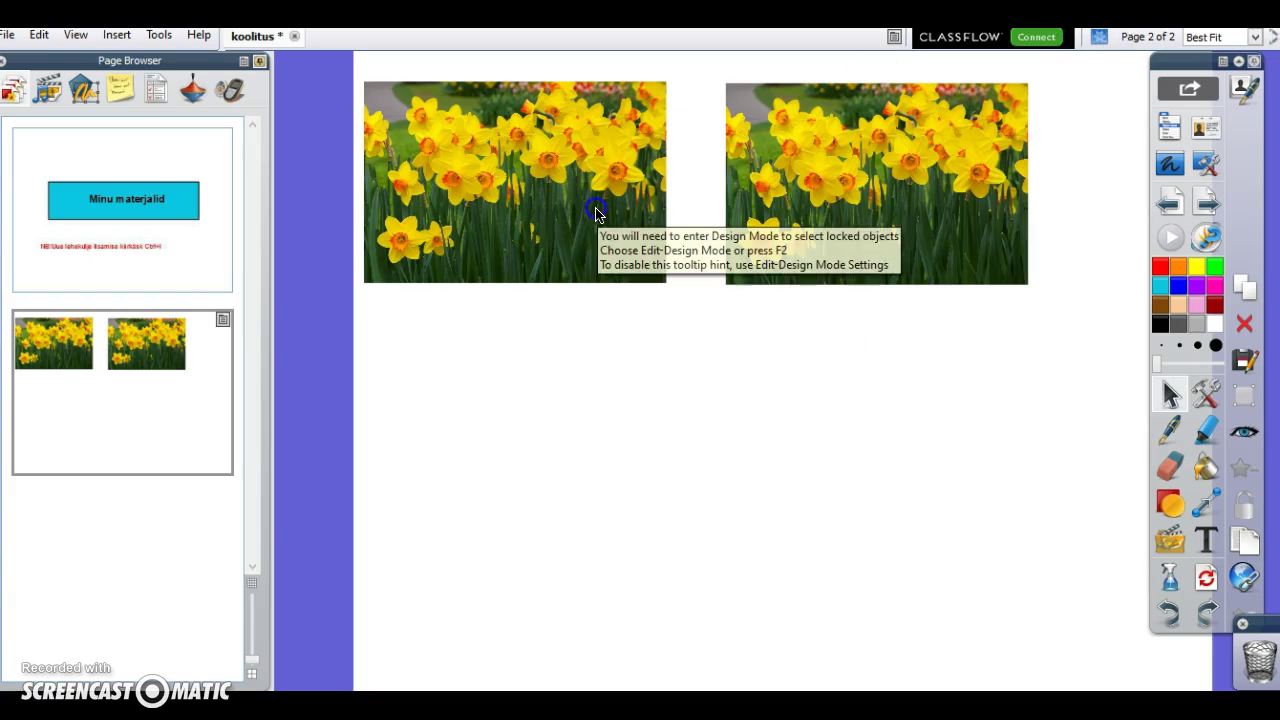
{"action": "left_click", "coordinate": [570, 208]}
{"action": "left_click", "coordinate": [912, 178]}
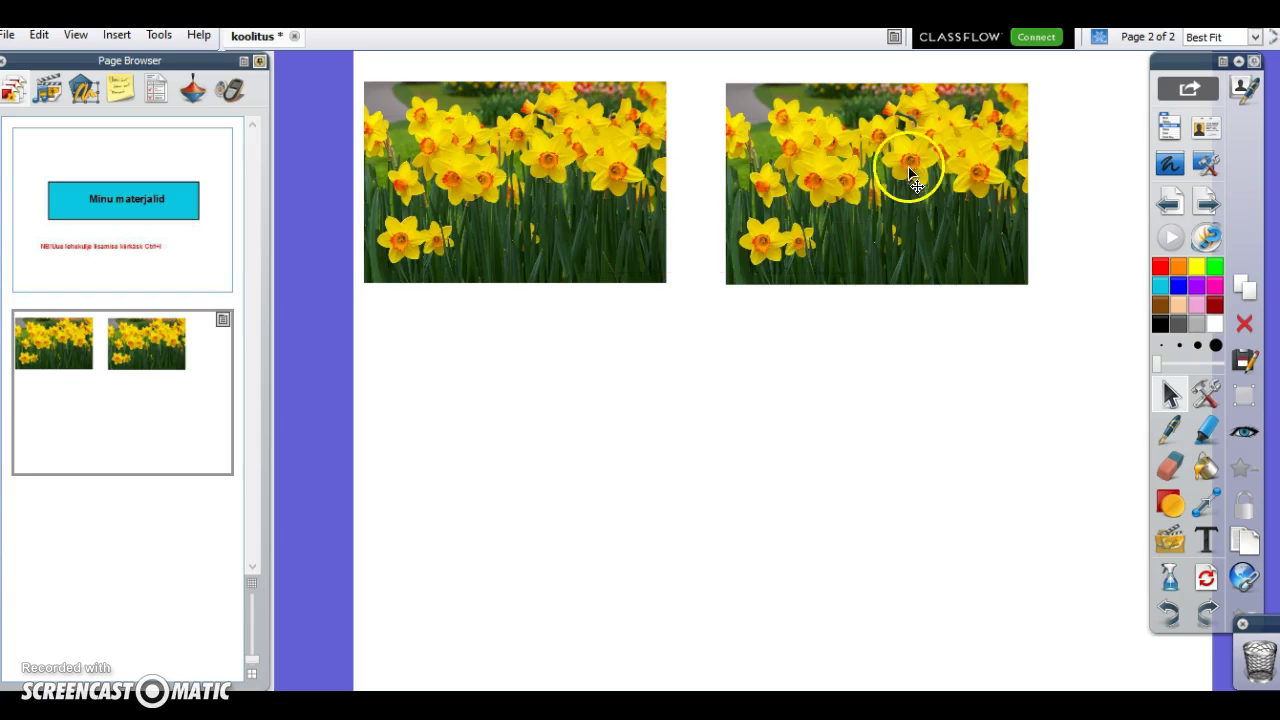
{"action": "left_click_drag", "start_coordinate": [900, 178], "coordinate": [940, 188]}
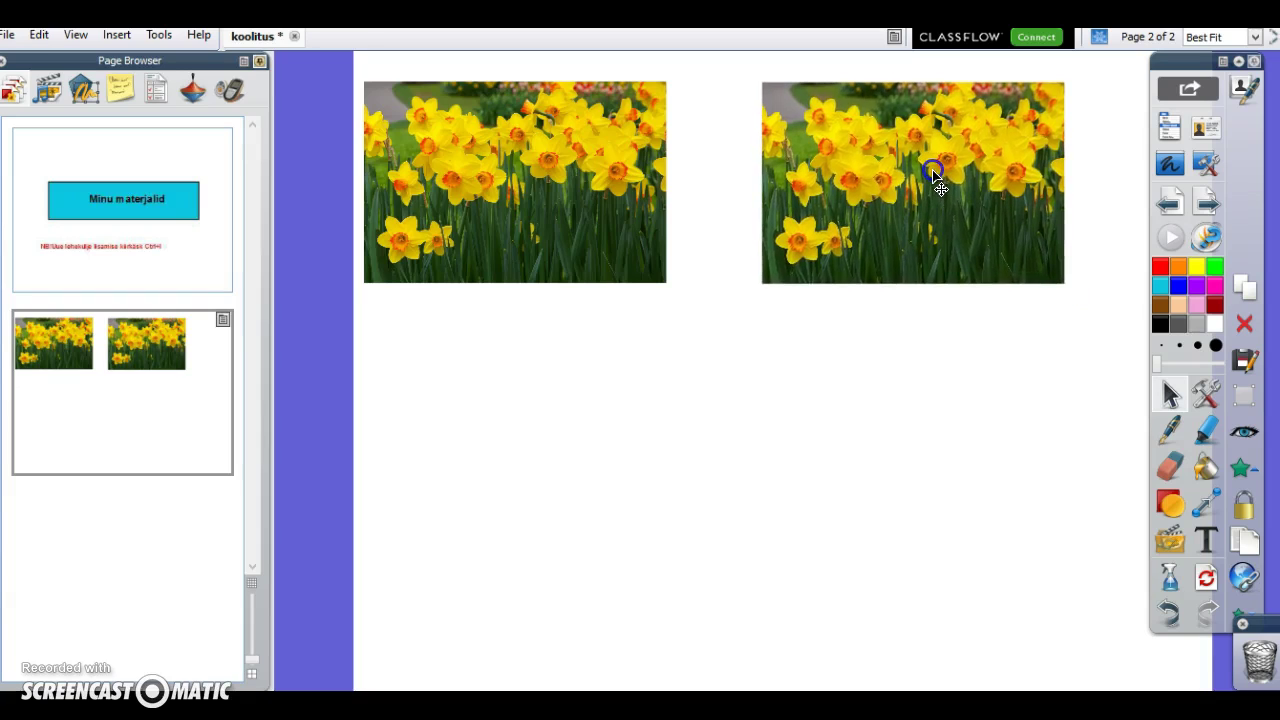
{"action": "left_click", "coordinate": [684, 429]}
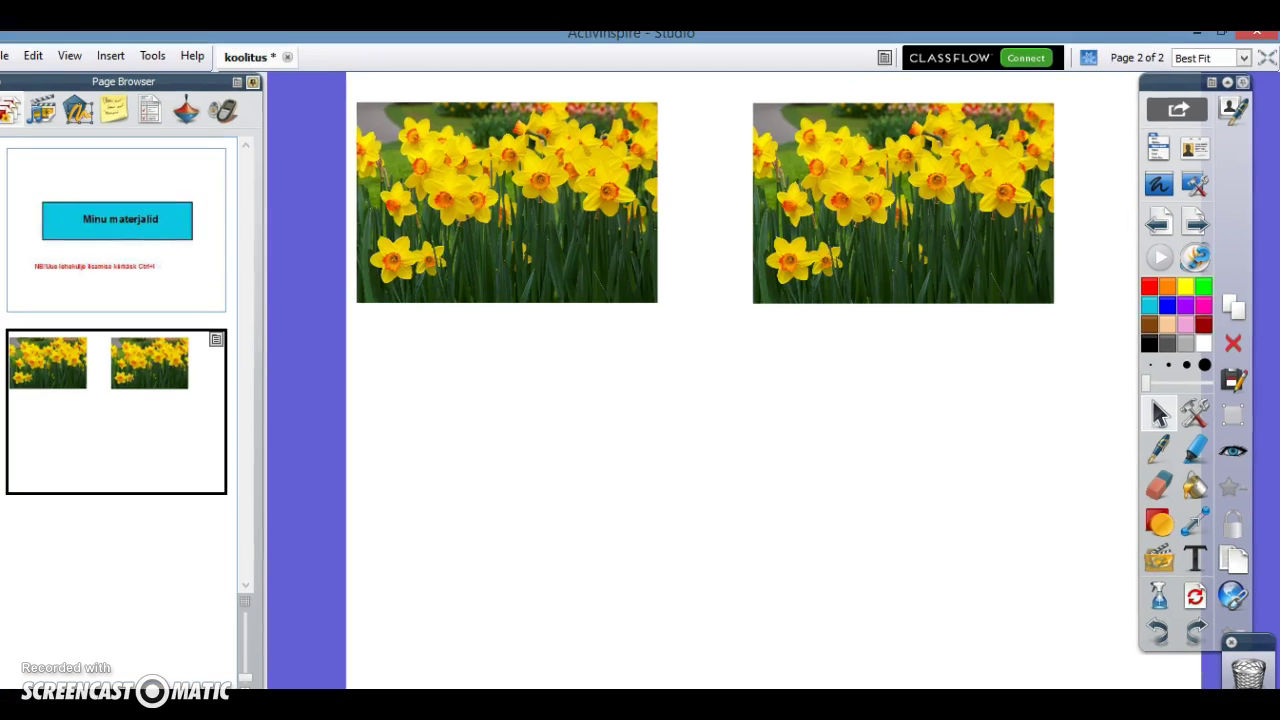
{"action": "left_click", "coordinate": [471, 251]}
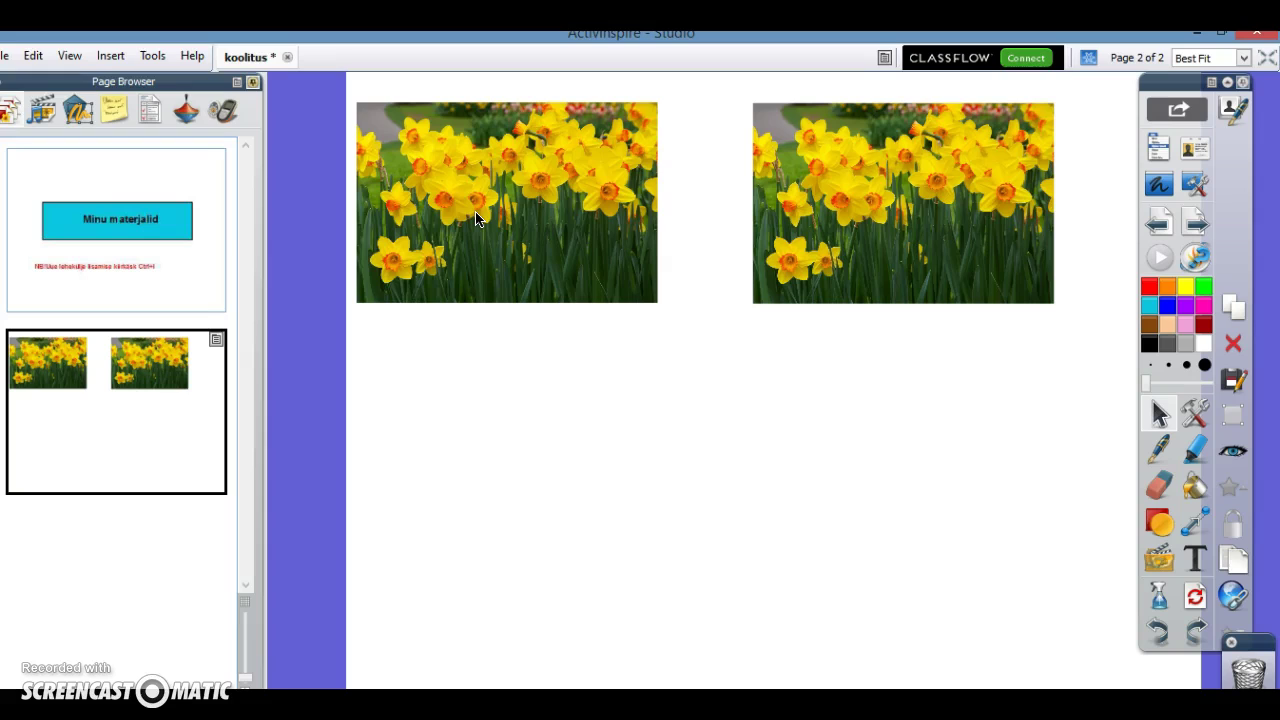
{"action": "left_click", "coordinate": [110, 58]}
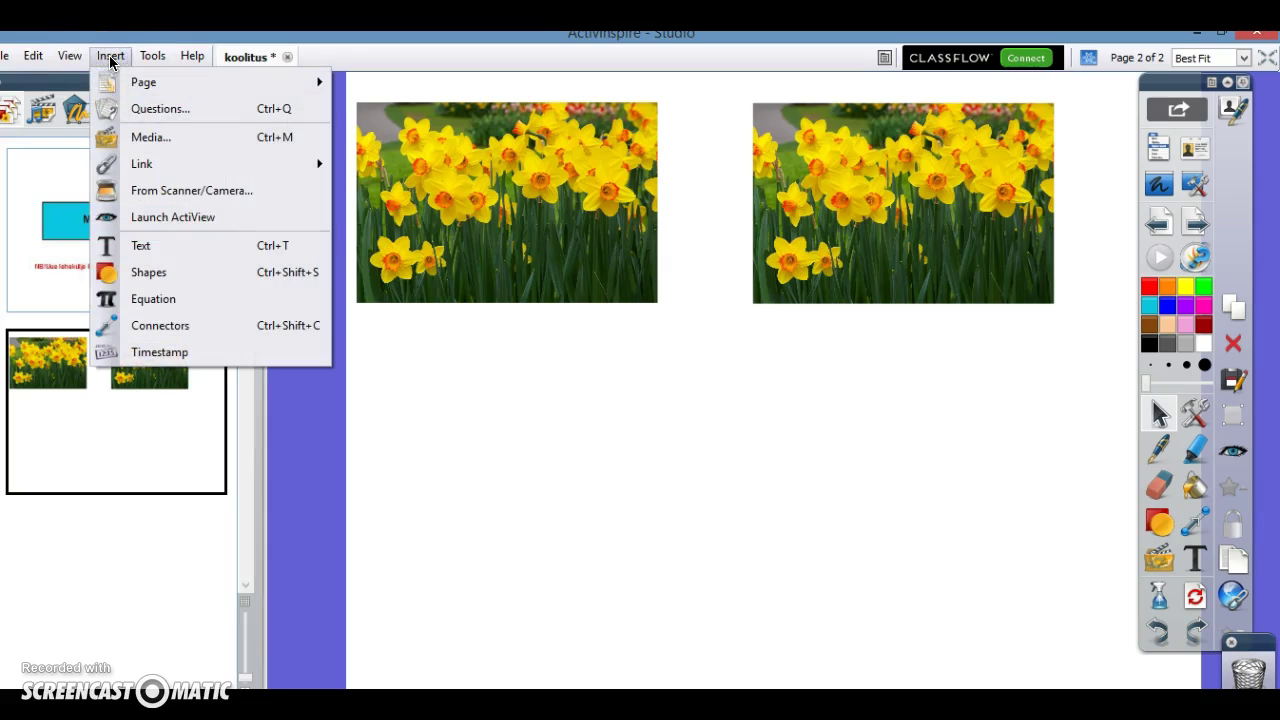
{"action": "mouse_move", "coordinate": [146, 164]}
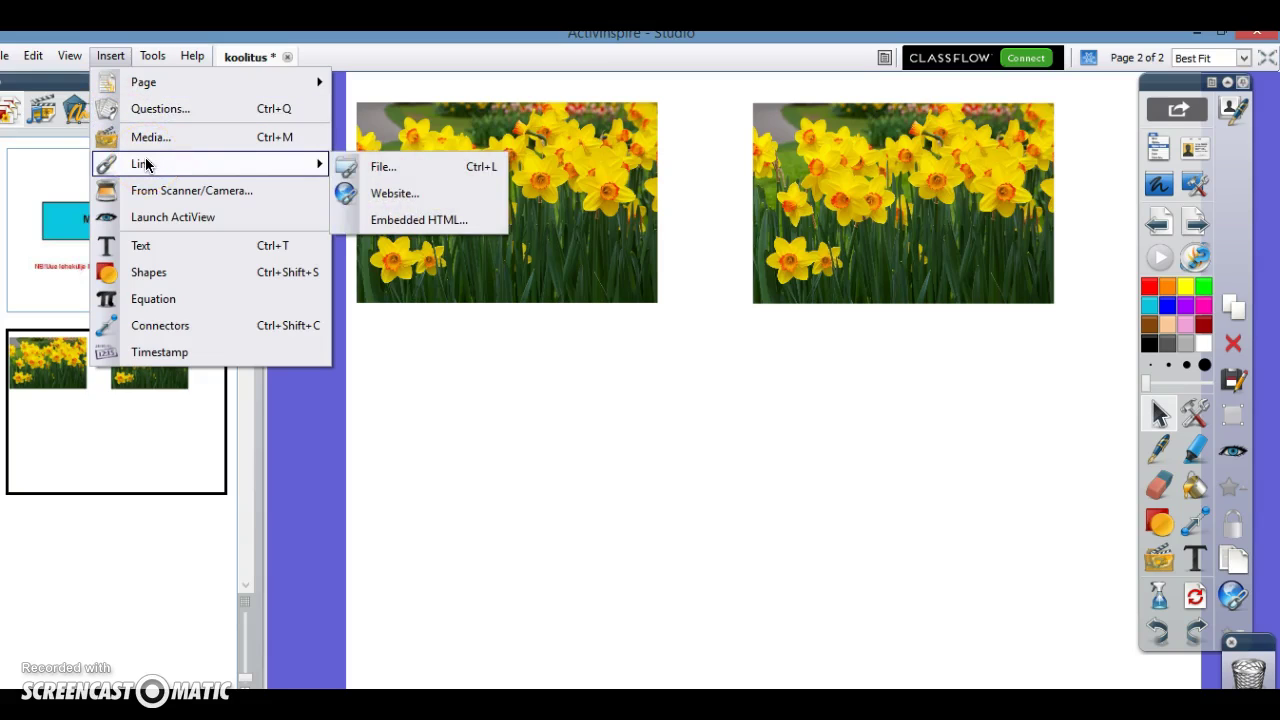
{"action": "left_click", "coordinate": [388, 196]}
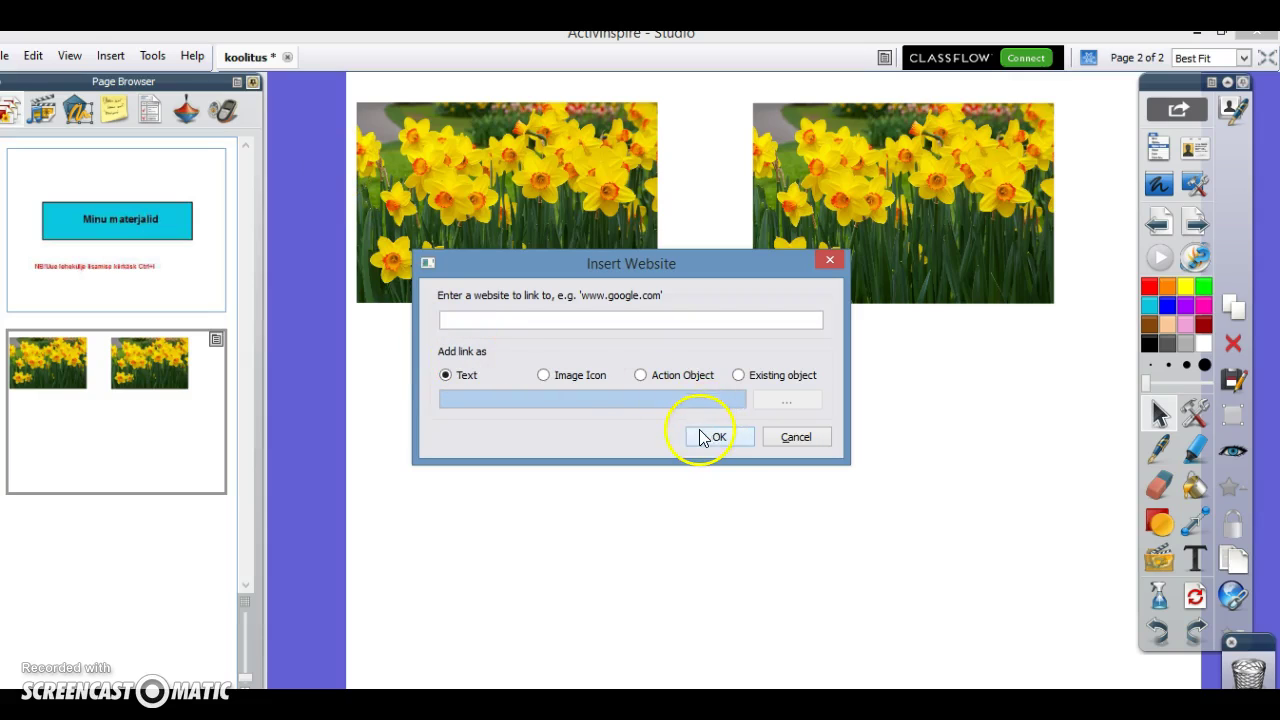
{"action": "left_click", "coordinate": [789, 437]}
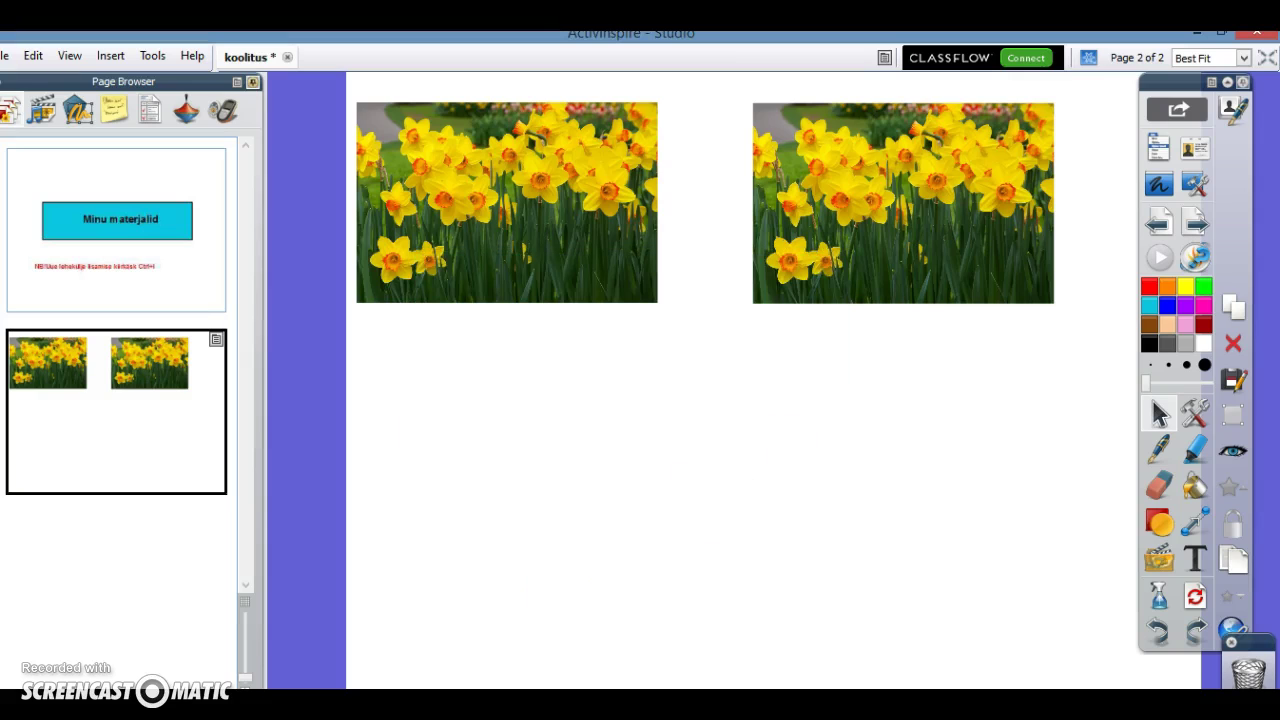
Switch to the browser, copy the web address of the Vivaldi Spring YouTube video, and return to ActivInspire Studio
{"action": "left_click", "coordinate": [176, 700]}
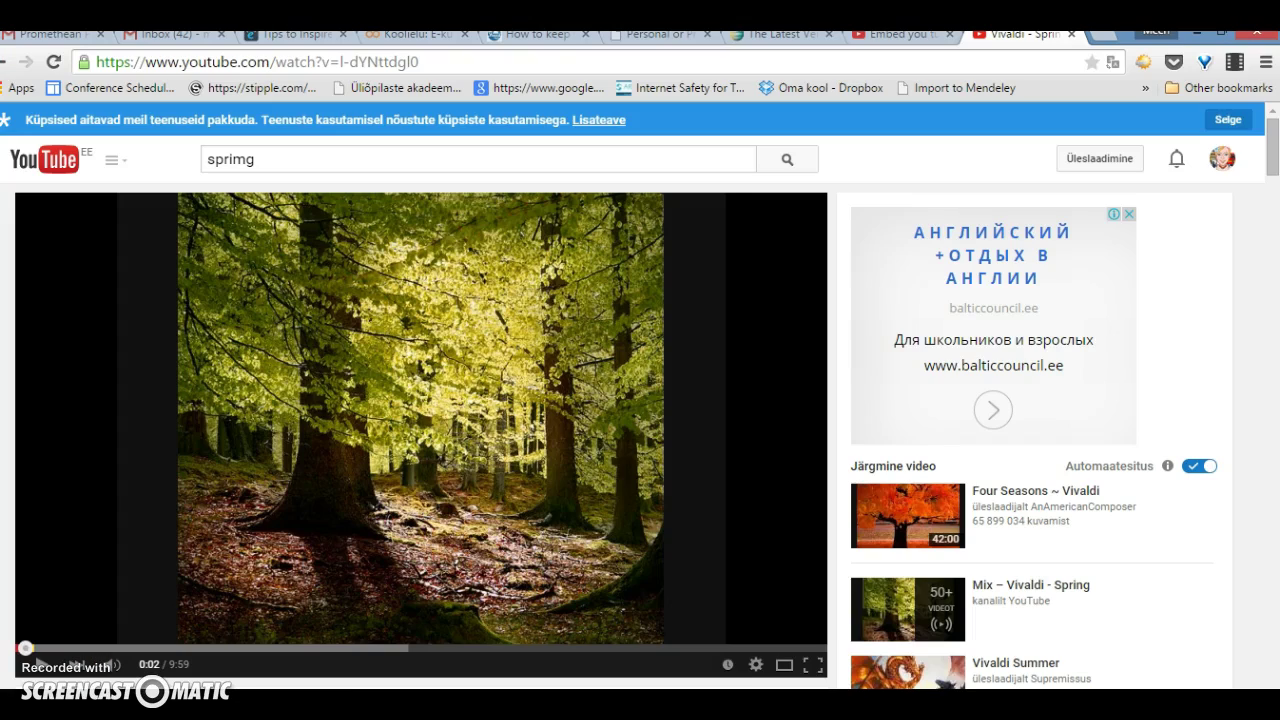
{"action": "left_click", "coordinate": [322, 64]}
{"action": "key", "text": "ctrl+c"}
{"action": "left_click", "coordinate": [322, 64]}
{"action": "left_click", "coordinate": [233, 703]}
{"action": "left_click", "coordinate": [183, 660]}
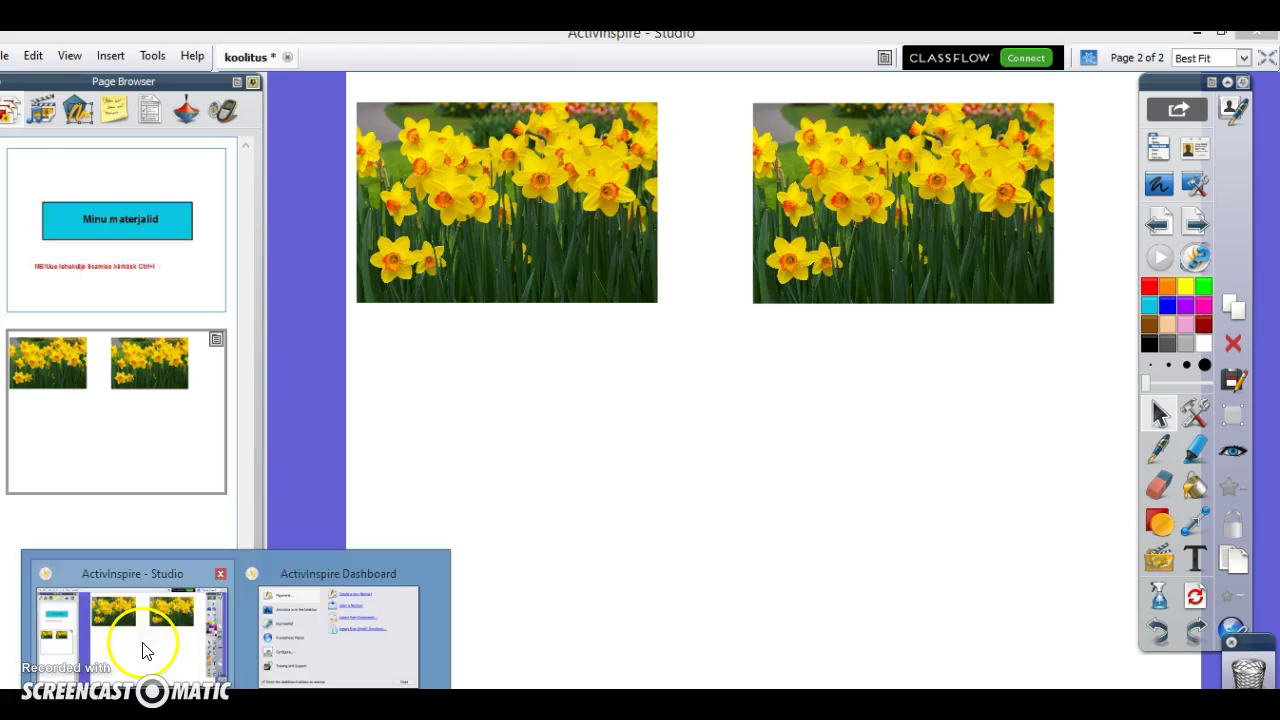
Insert a website link to the copied YouTube address on page 2, added as text
{"action": "left_click", "coordinate": [109, 58]}
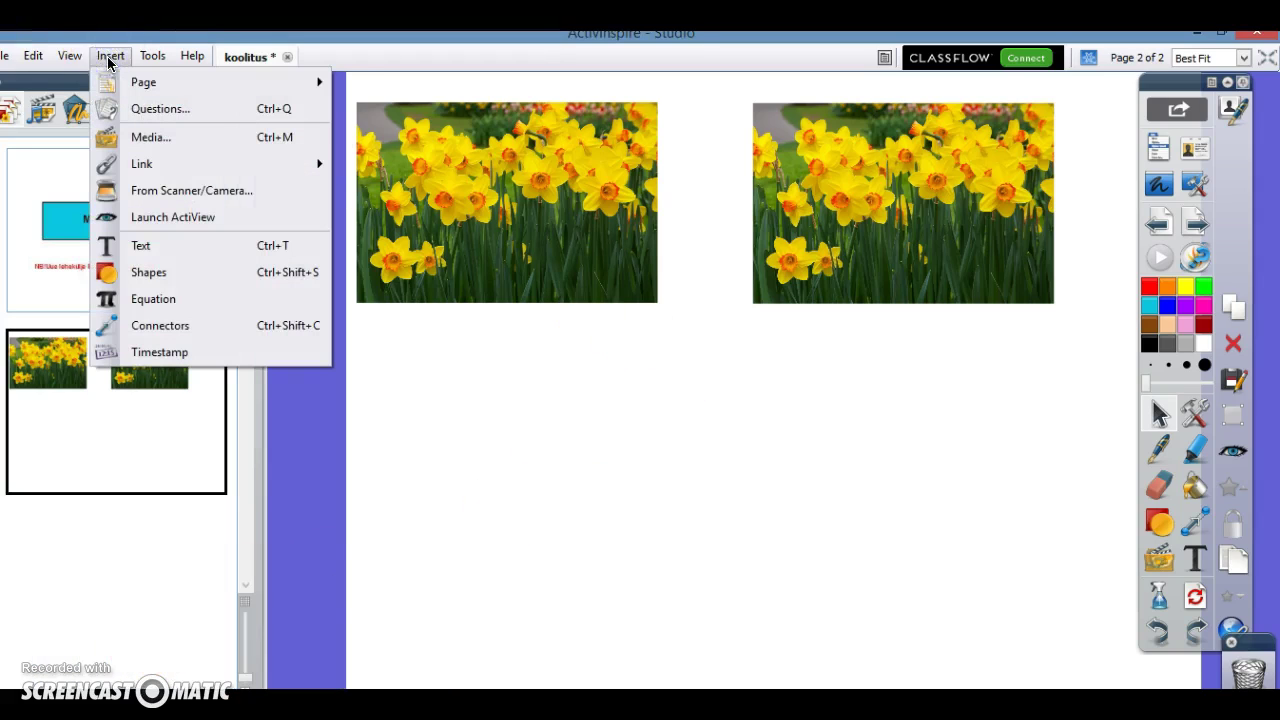
{"action": "mouse_move", "coordinate": [229, 168]}
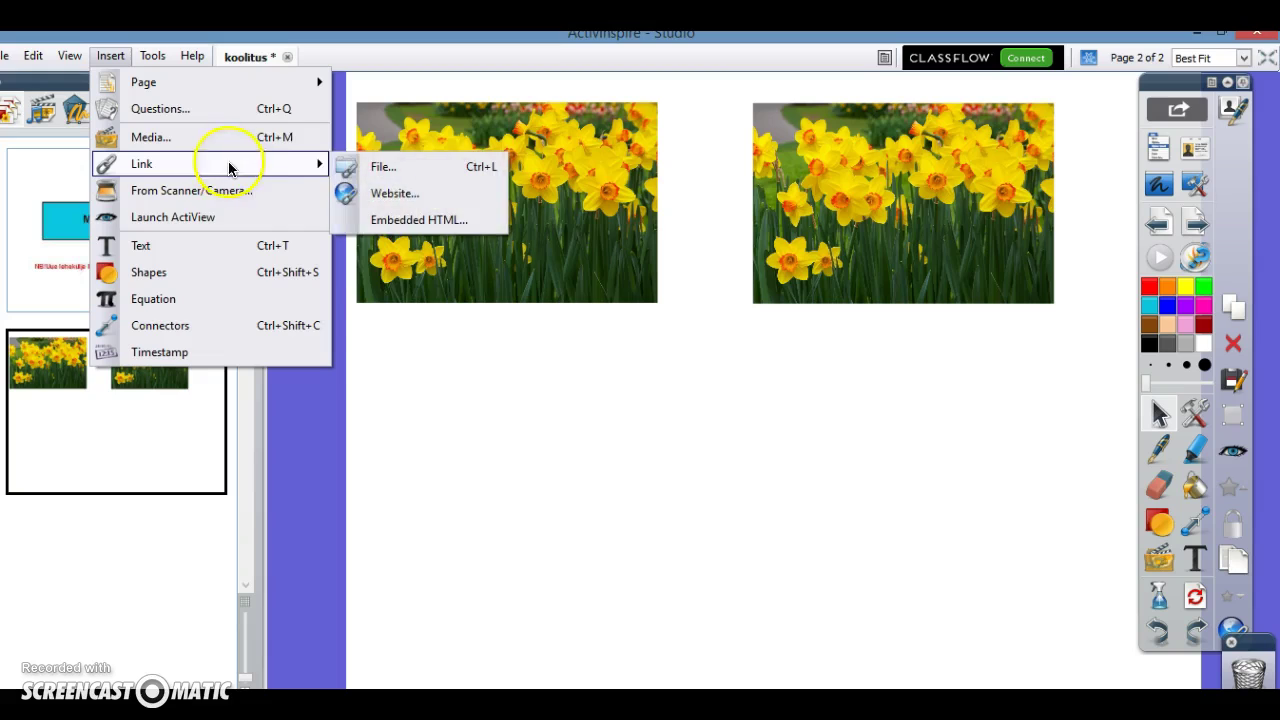
{"action": "left_click", "coordinate": [370, 193]}
{"action": "left_click", "coordinate": [471, 318]}
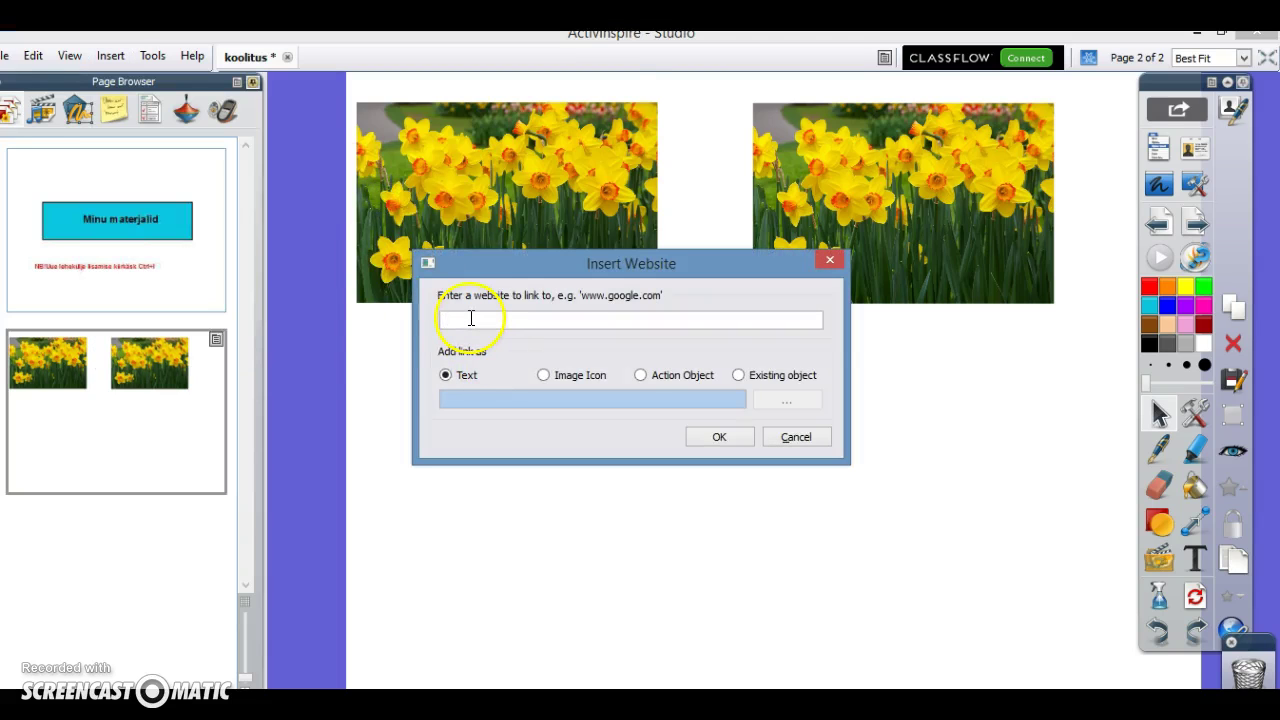
{"action": "key", "text": "ctrl+v"}
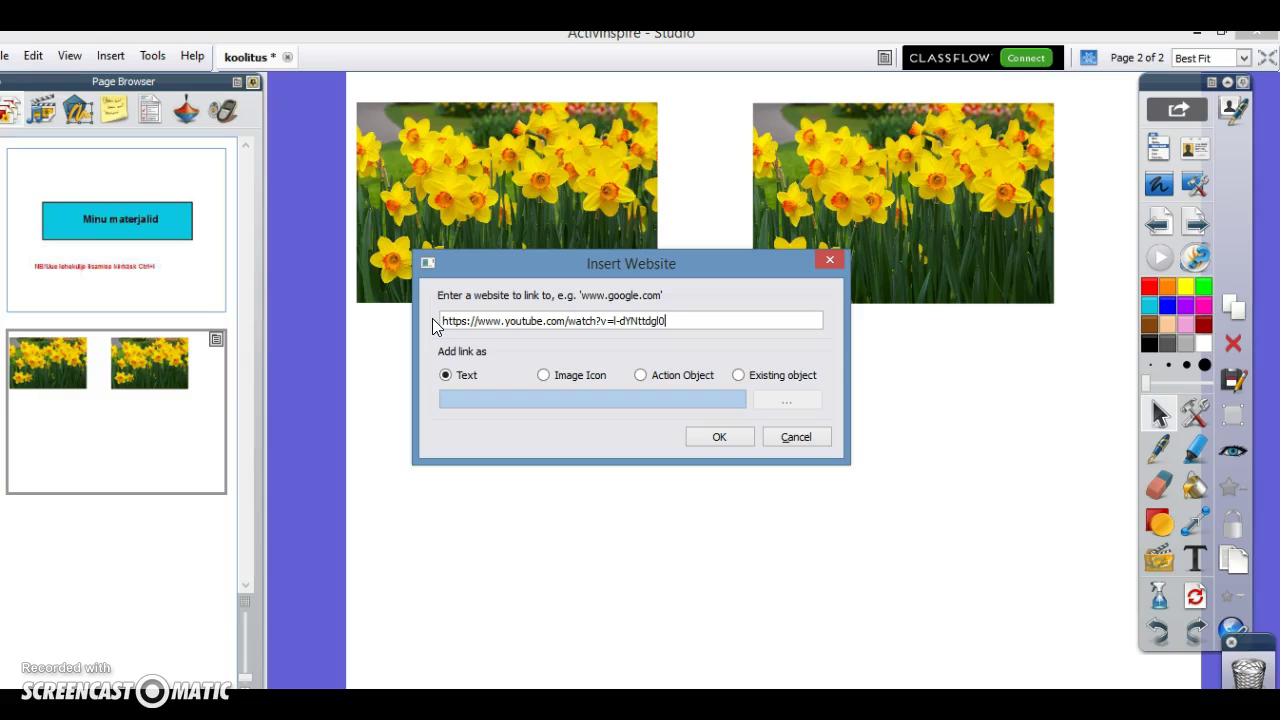
{"action": "left_click", "coordinate": [437, 323]}
{"action": "left_click", "coordinate": [445, 375]}
{"action": "left_click", "coordinate": [724, 437]}
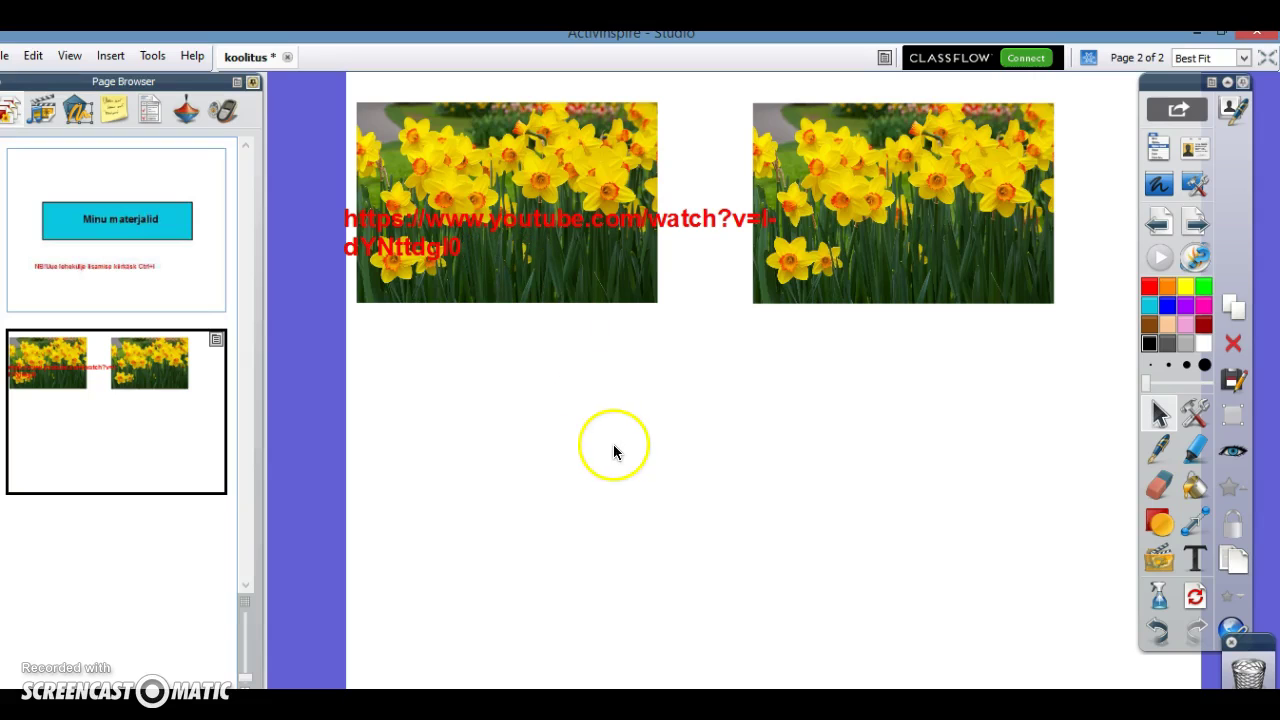
Undo the insertion of the text link, and look at page 1 before returning to page 2
{"action": "left_click", "coordinate": [1158, 630]}
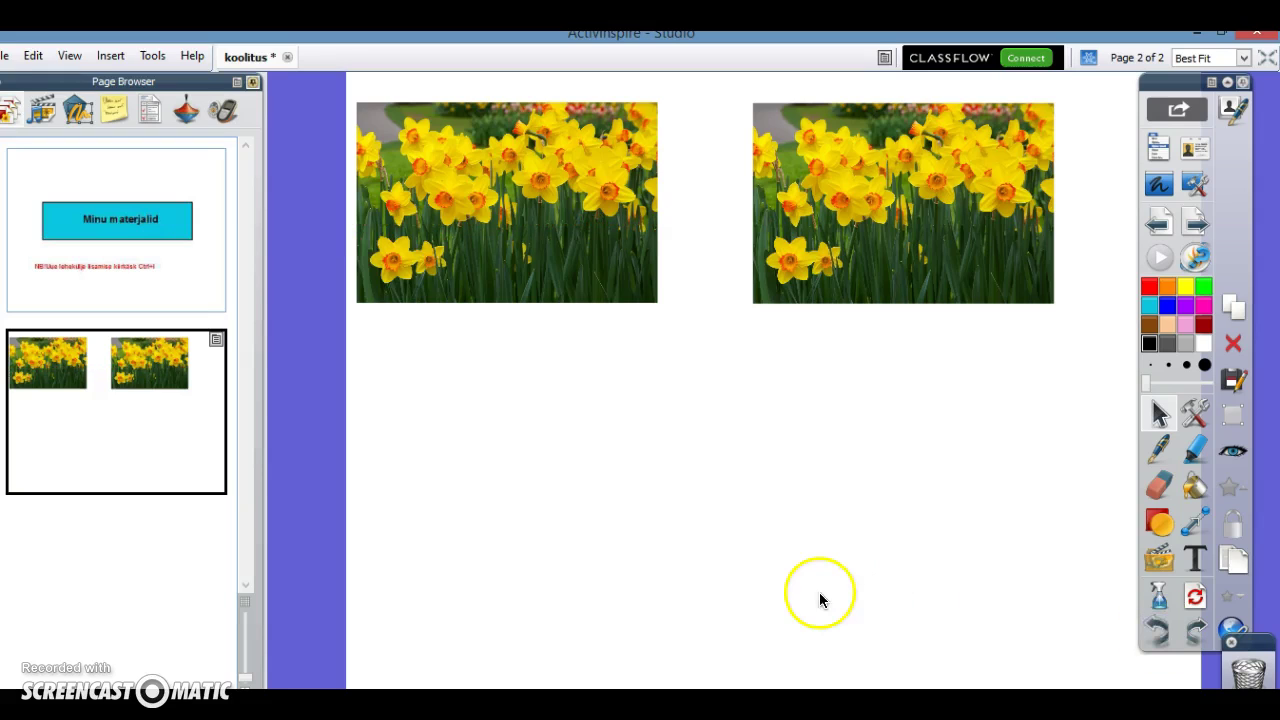
{"action": "left_click", "coordinate": [172, 150]}
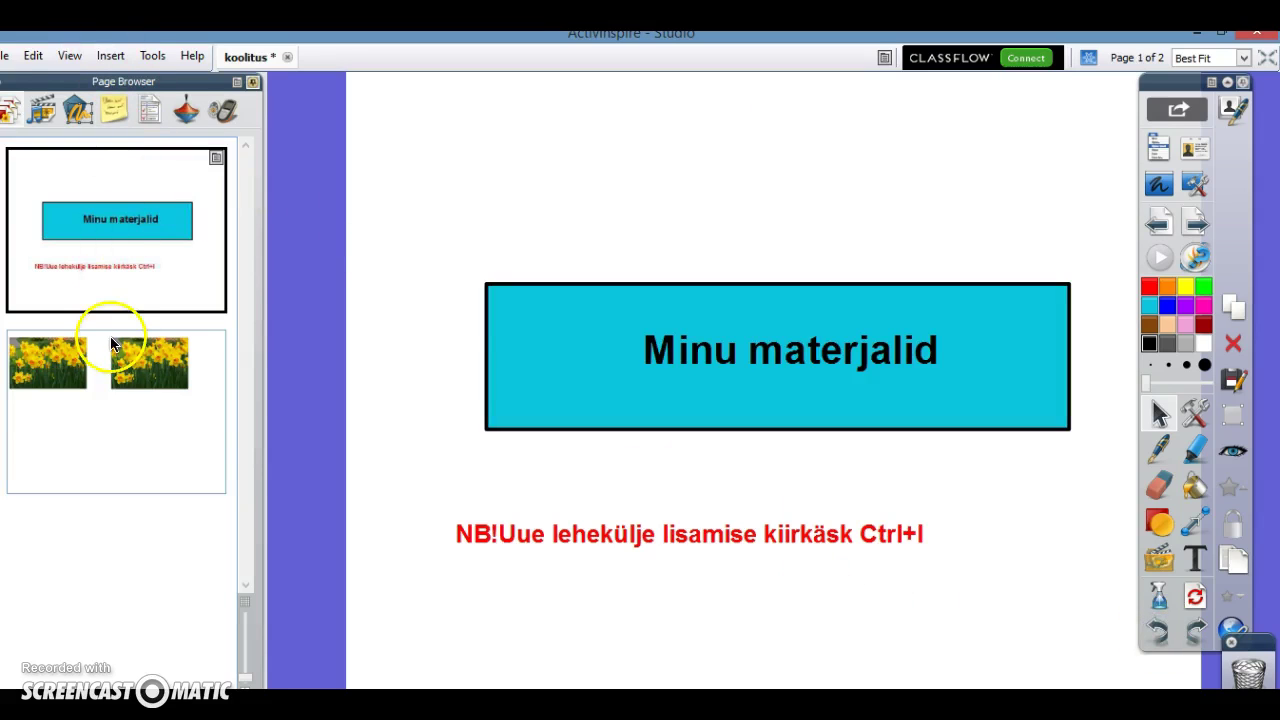
{"action": "left_click", "coordinate": [74, 428]}
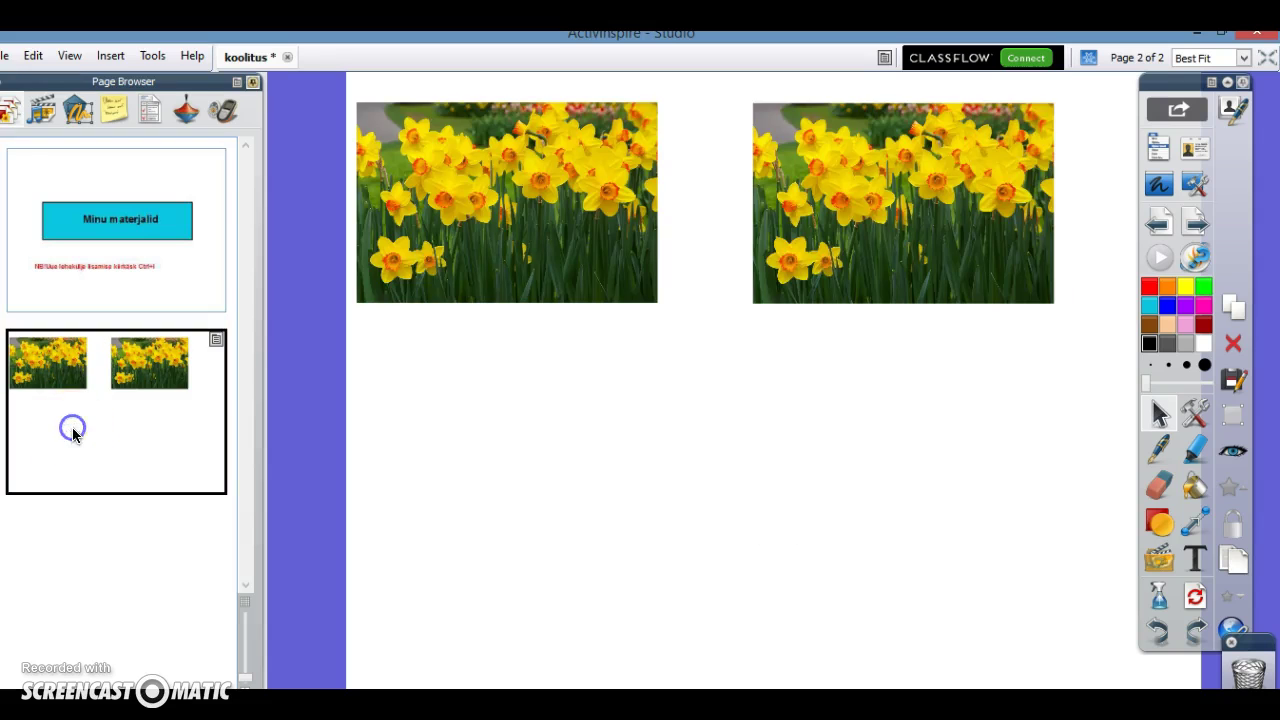
Insert a website link to the copied YouTube address on page 2, added as an image icon
{"action": "left_click", "coordinate": [112, 58]}
{"action": "mouse_move", "coordinate": [223, 166]}
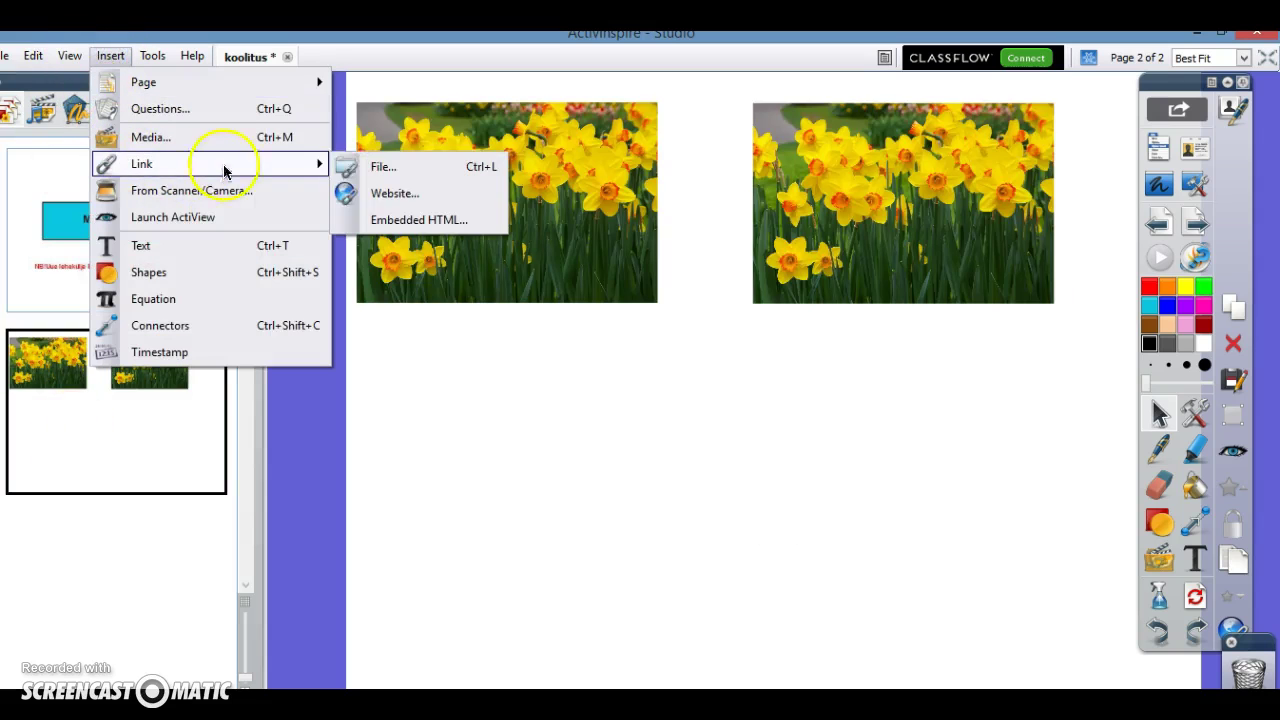
{"action": "left_click", "coordinate": [355, 194]}
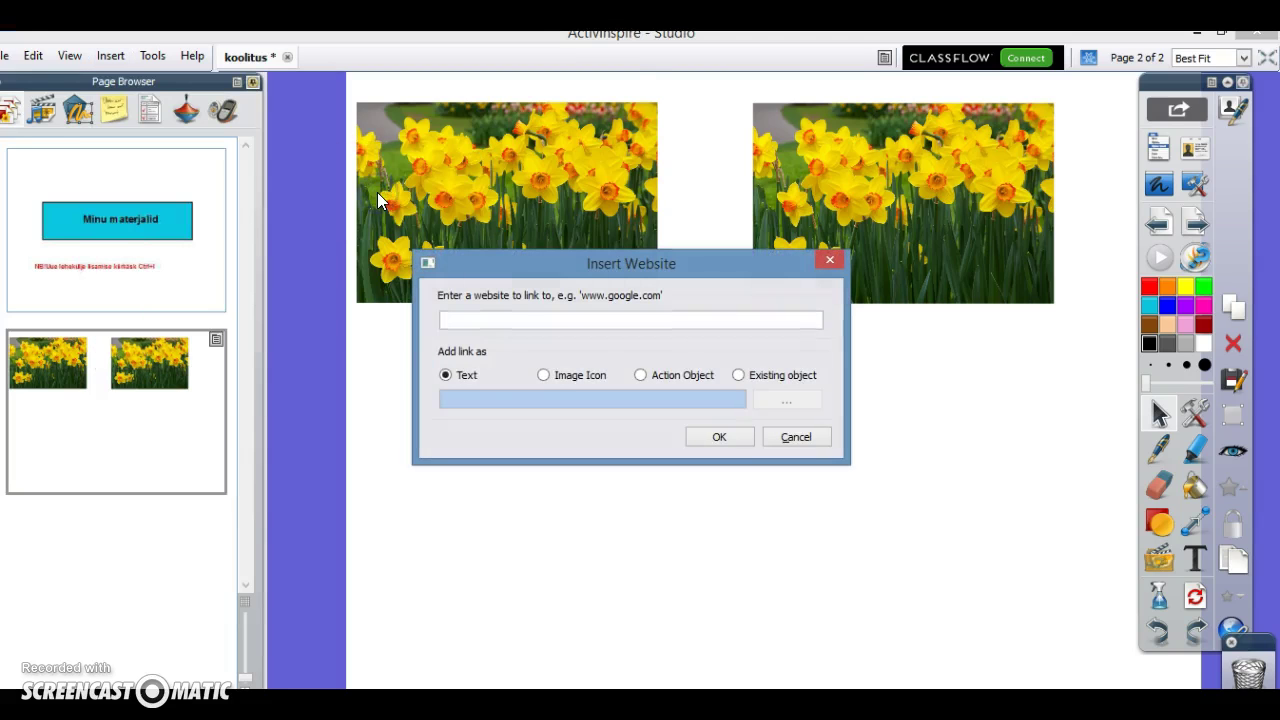
{"action": "left_click", "coordinate": [462, 320]}
{"action": "key", "text": "ctrl+v"}
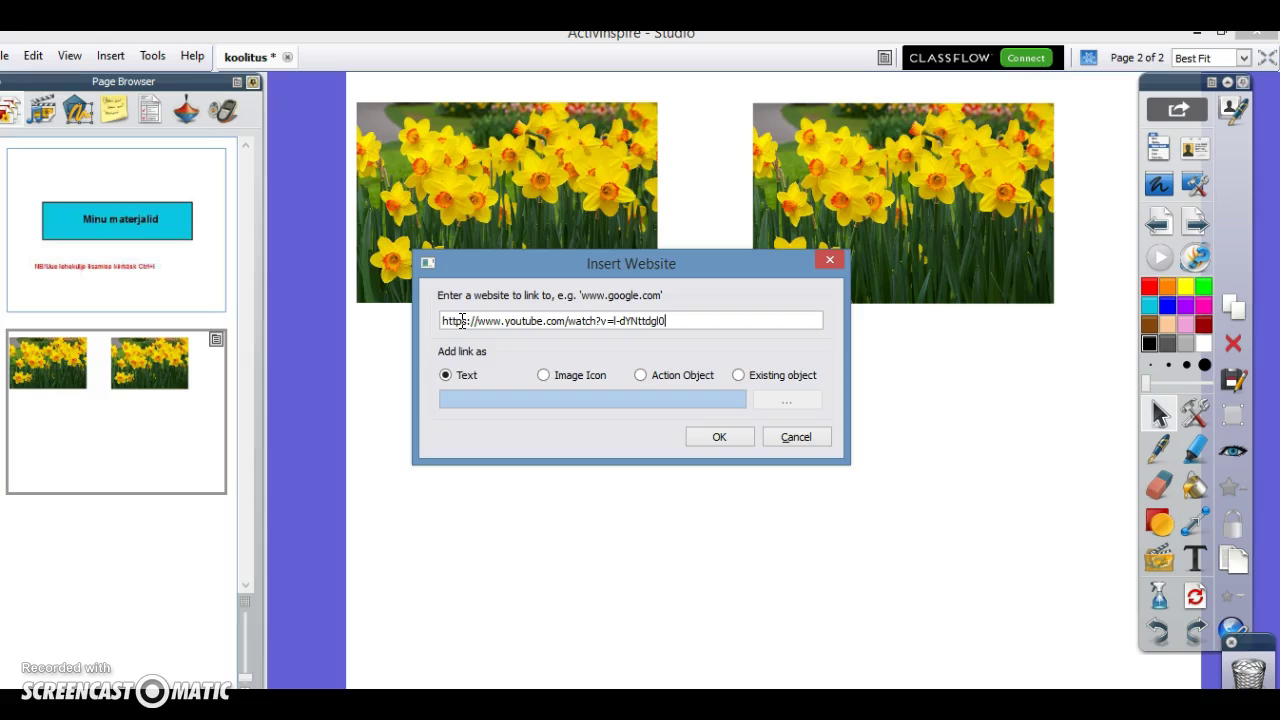
{"action": "left_click", "coordinate": [543, 377]}
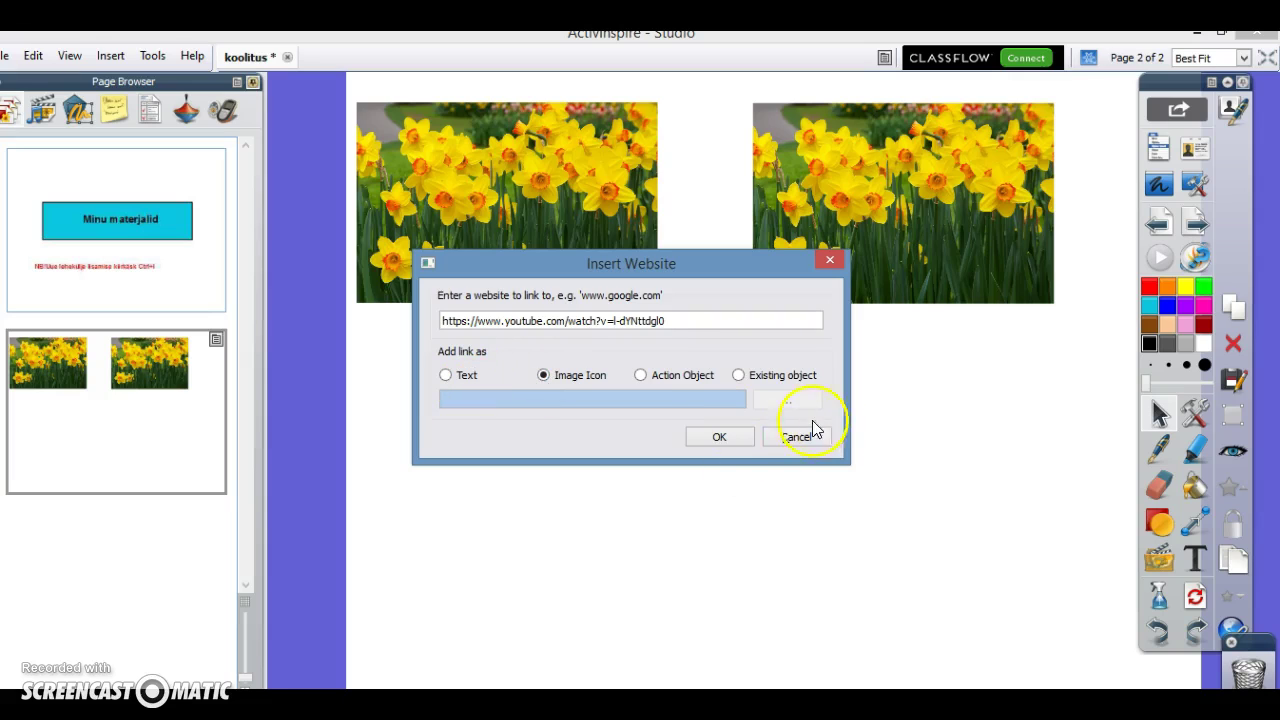
{"action": "left_click", "coordinate": [719, 441]}
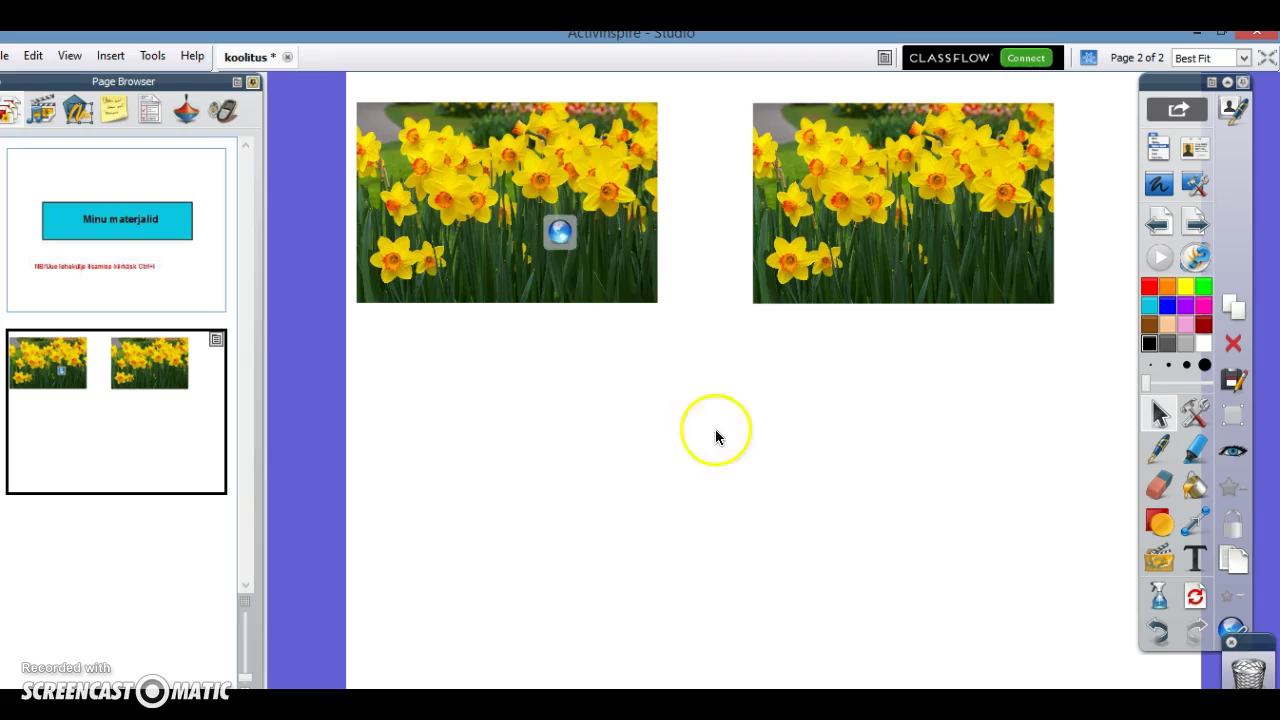
Move the link icon off the daffodil picture to the empty area just below its left part
{"action": "left_click_drag", "start_coordinate": [557, 230], "coordinate": [421, 348]}
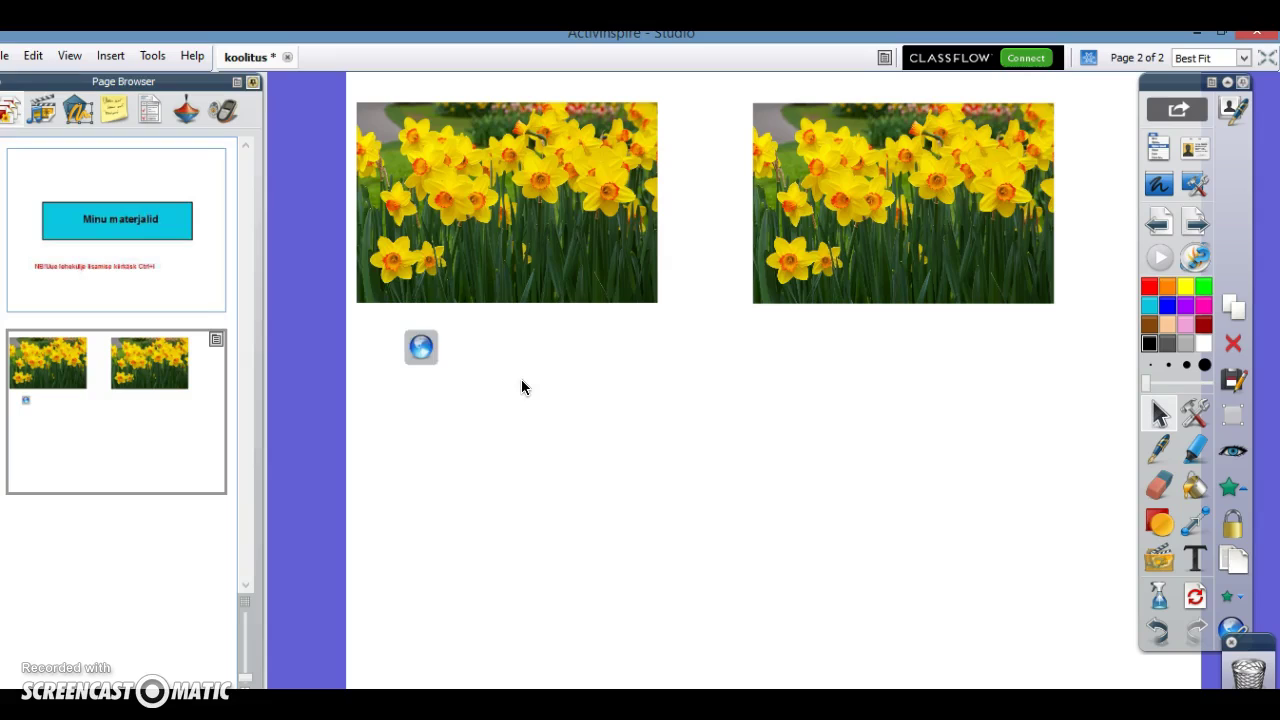
{"action": "left_click", "coordinate": [408, 364]}
{"action": "left_click", "coordinate": [390, 370]}
Insert a website link to the copied YouTube address, attached to the existing object Image1, a daffodil picture
{"action": "left_click", "coordinate": [110, 57]}
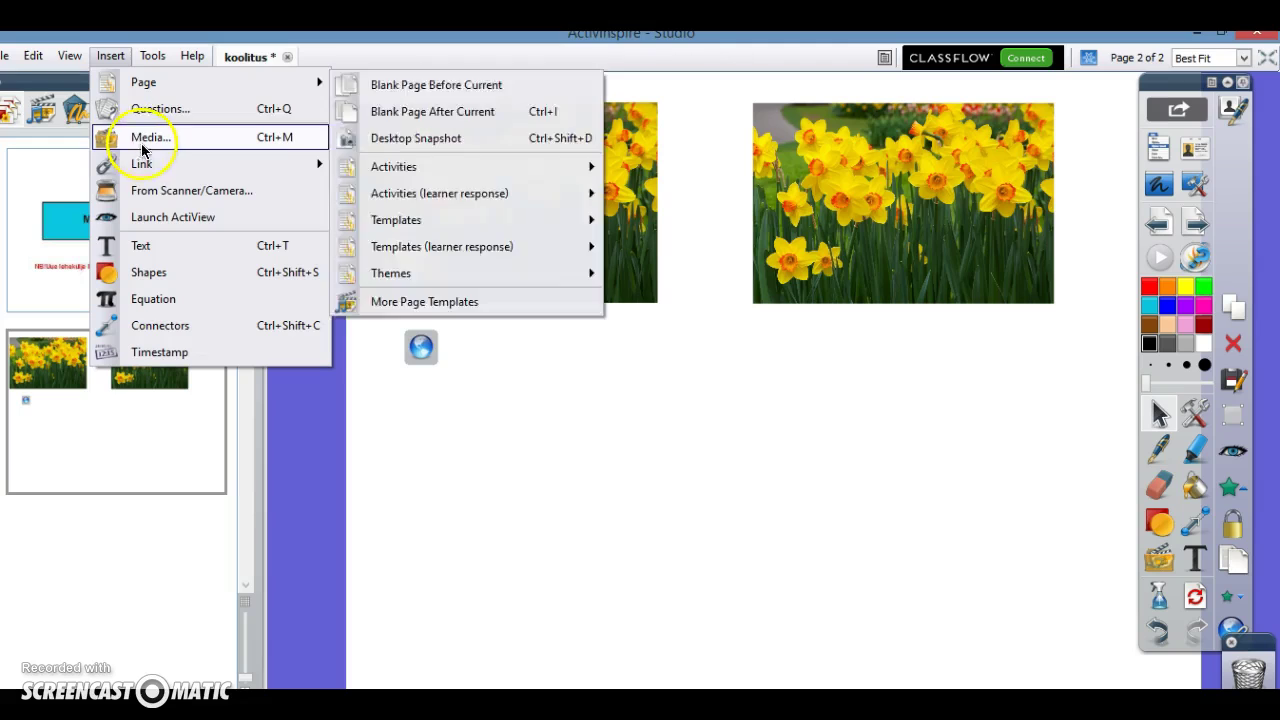
{"action": "mouse_move", "coordinate": [165, 164]}
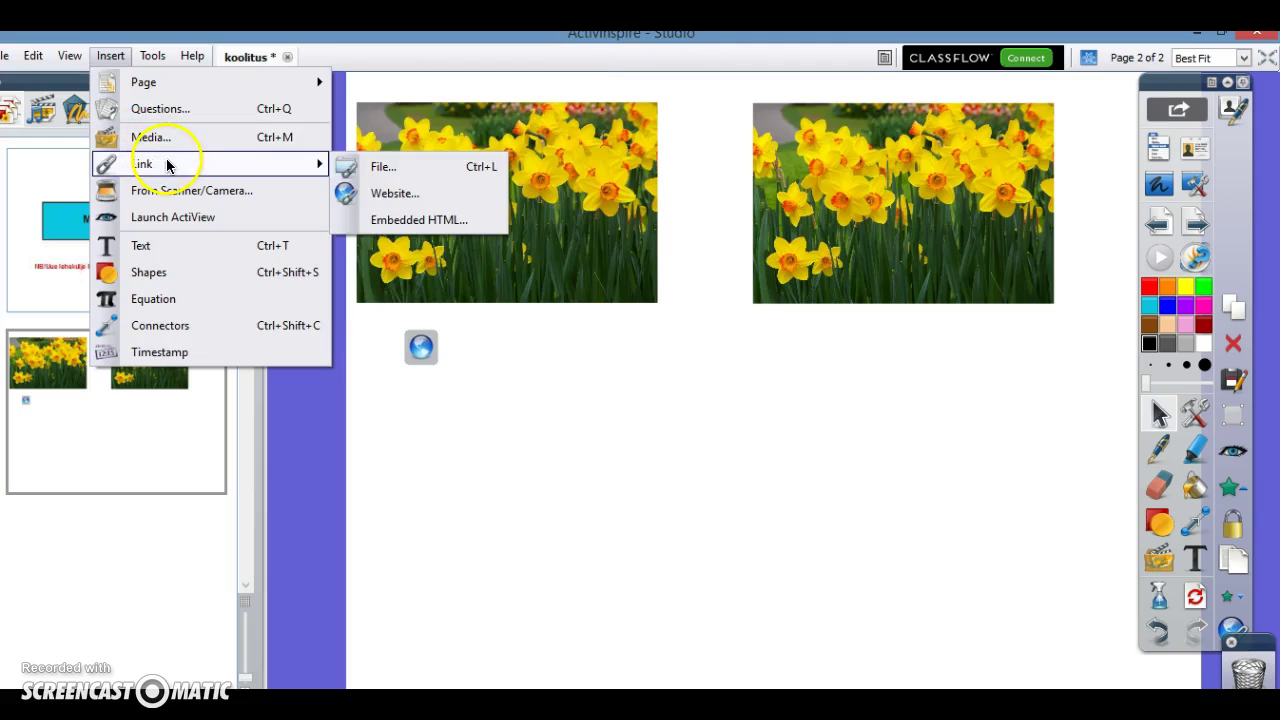
{"action": "left_click", "coordinate": [390, 195]}
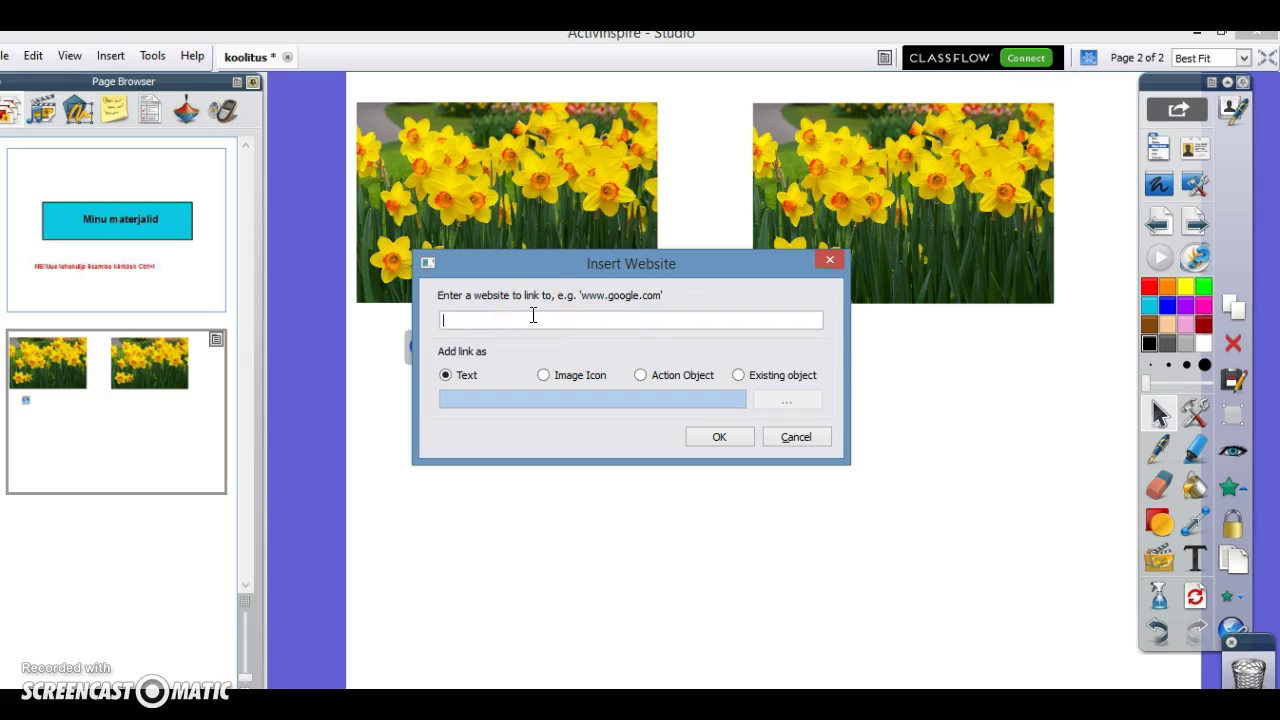
{"action": "key", "text": "ctrl+v"}
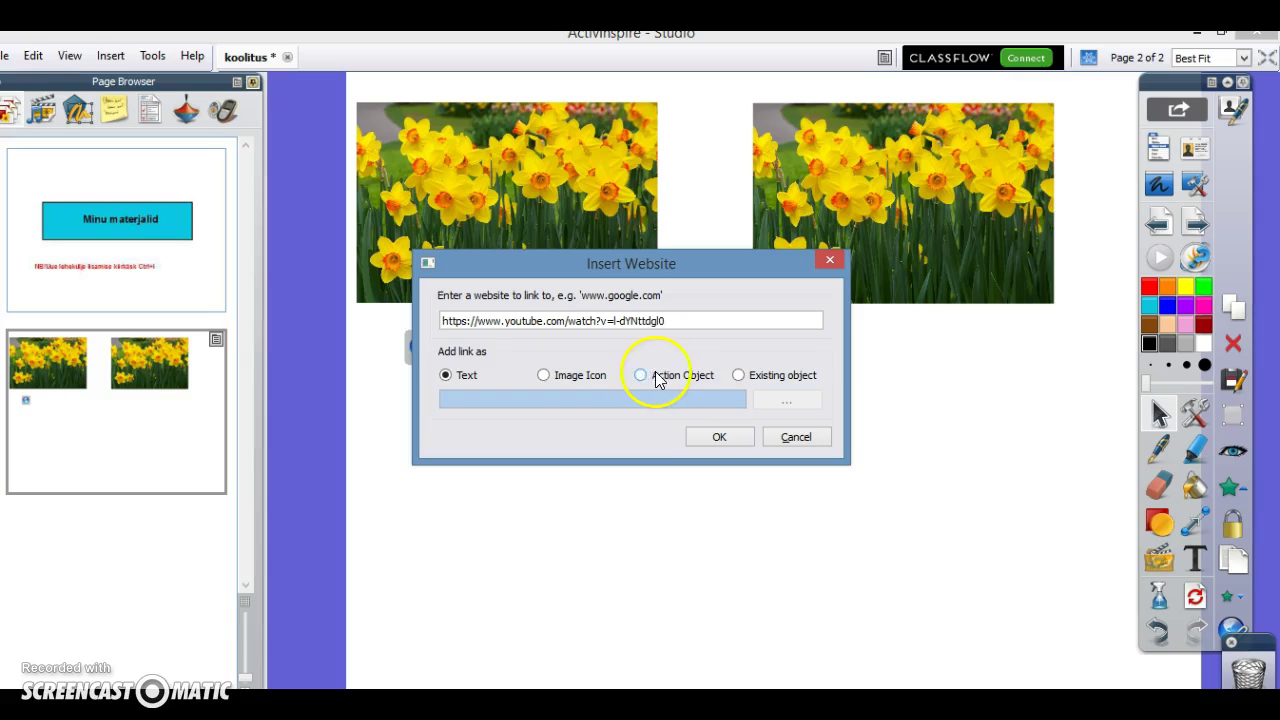
{"action": "left_click", "coordinate": [739, 376]}
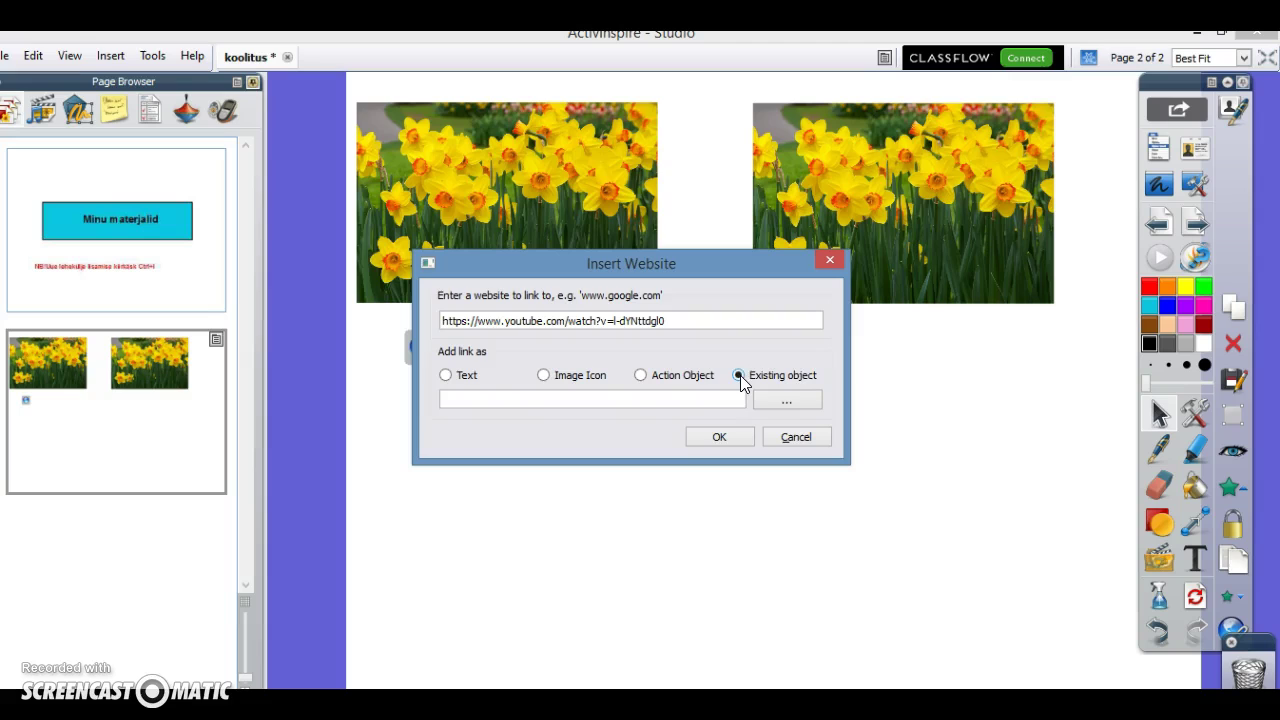
{"action": "left_click", "coordinate": [786, 404]}
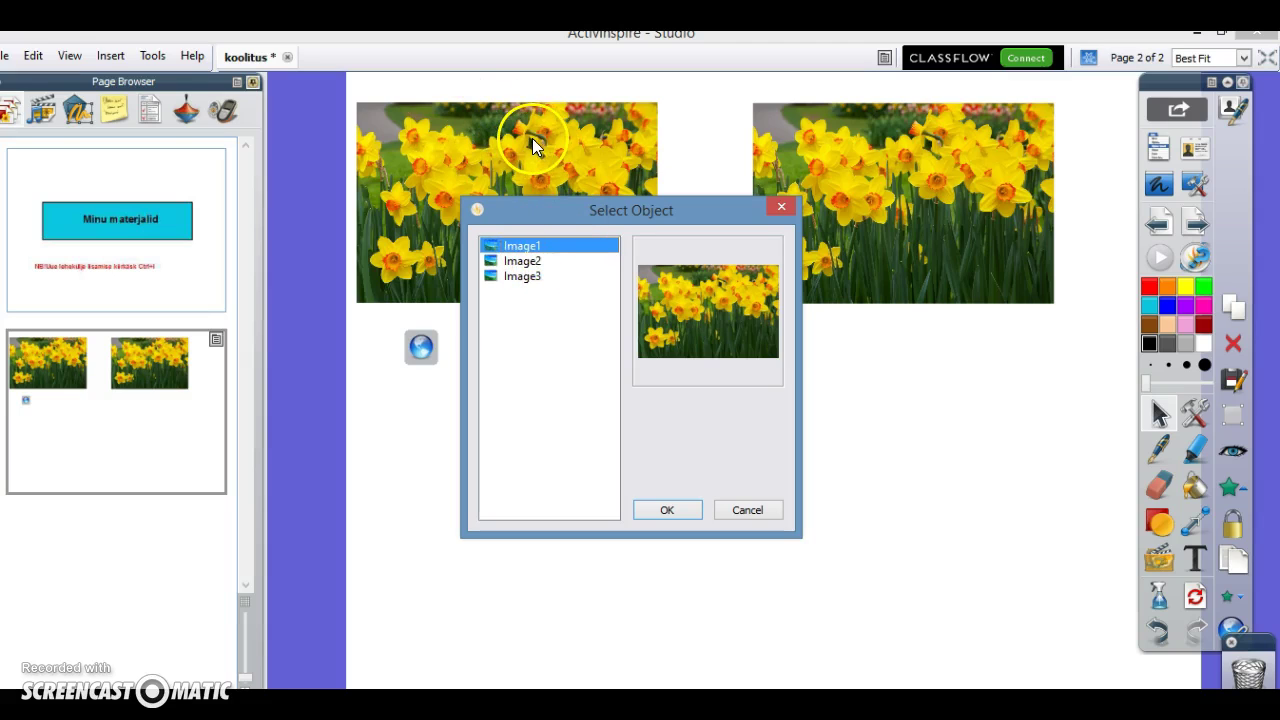
{"action": "left_click", "coordinate": [525, 262]}
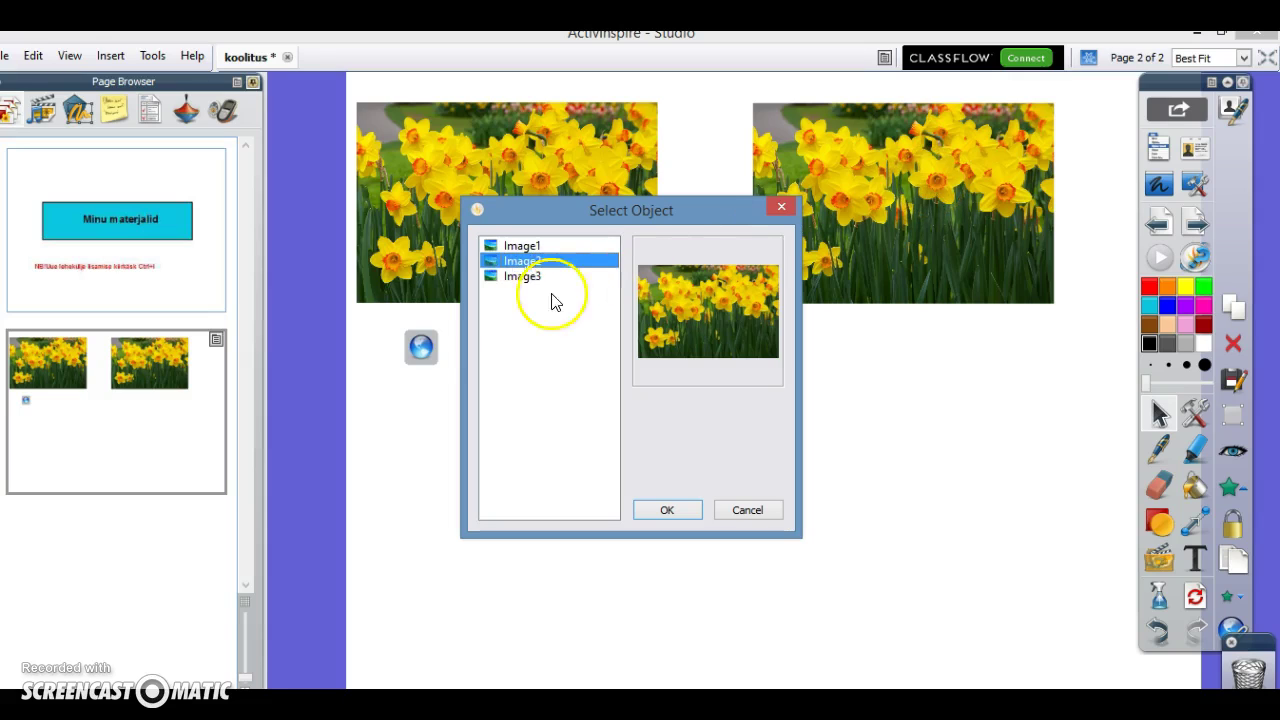
{"action": "left_click", "coordinate": [517, 278]}
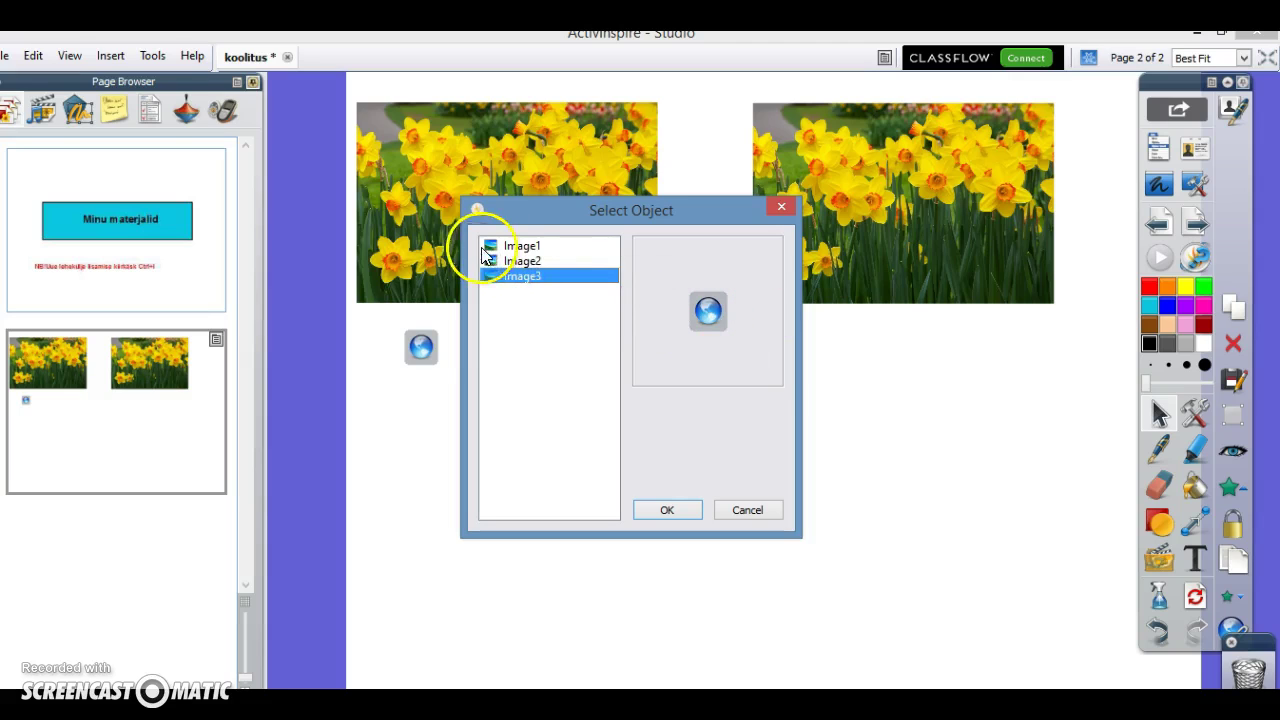
{"action": "left_click", "coordinate": [516, 247]}
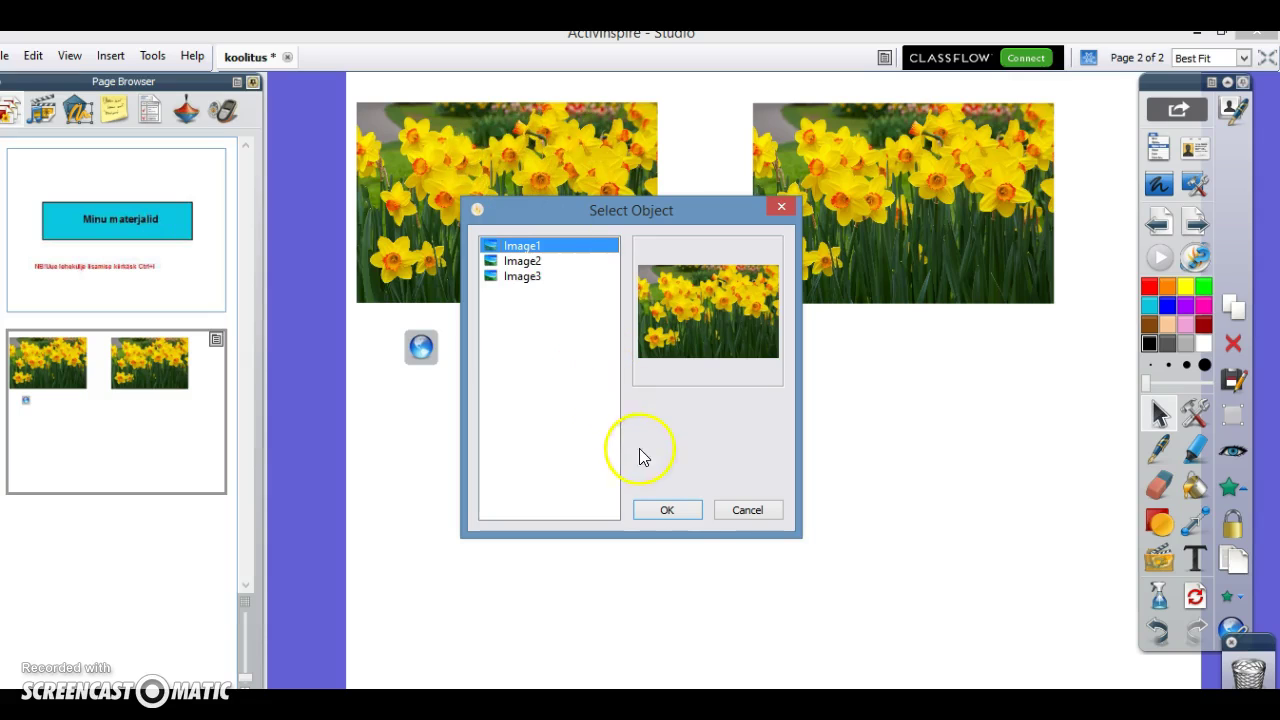
{"action": "left_click", "coordinate": [671, 508]}
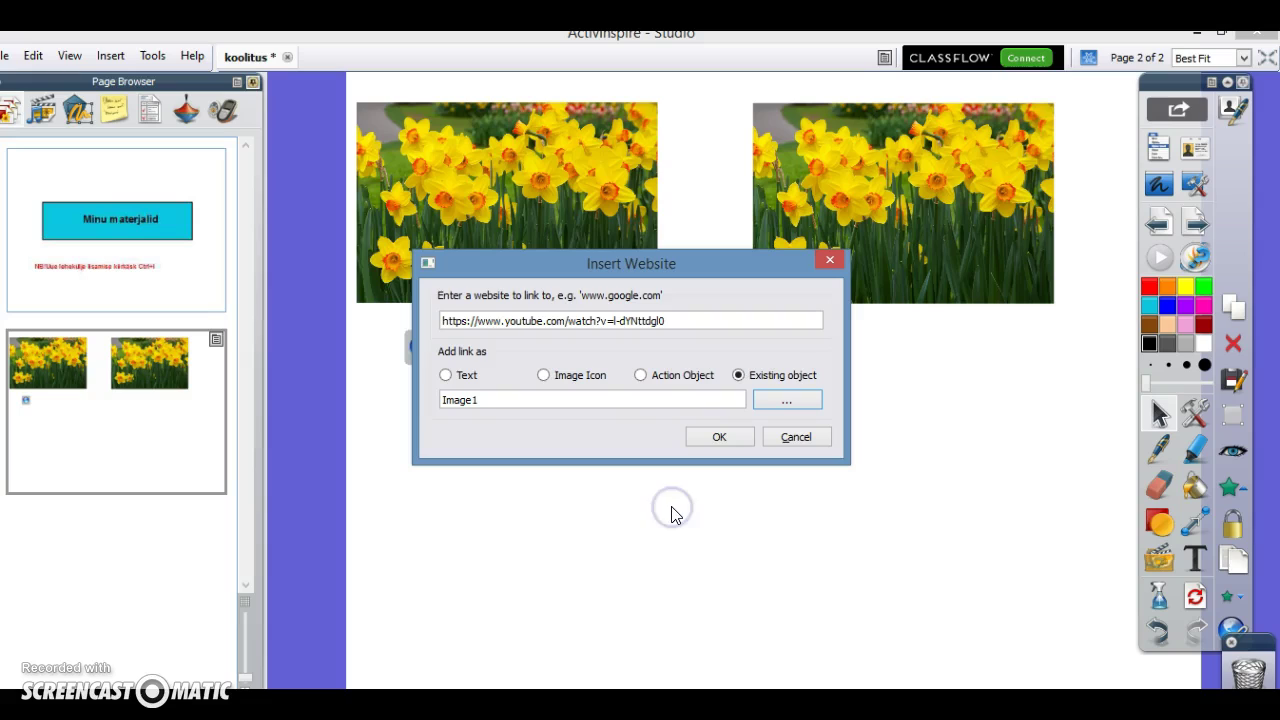
{"action": "left_click", "coordinate": [719, 437]}
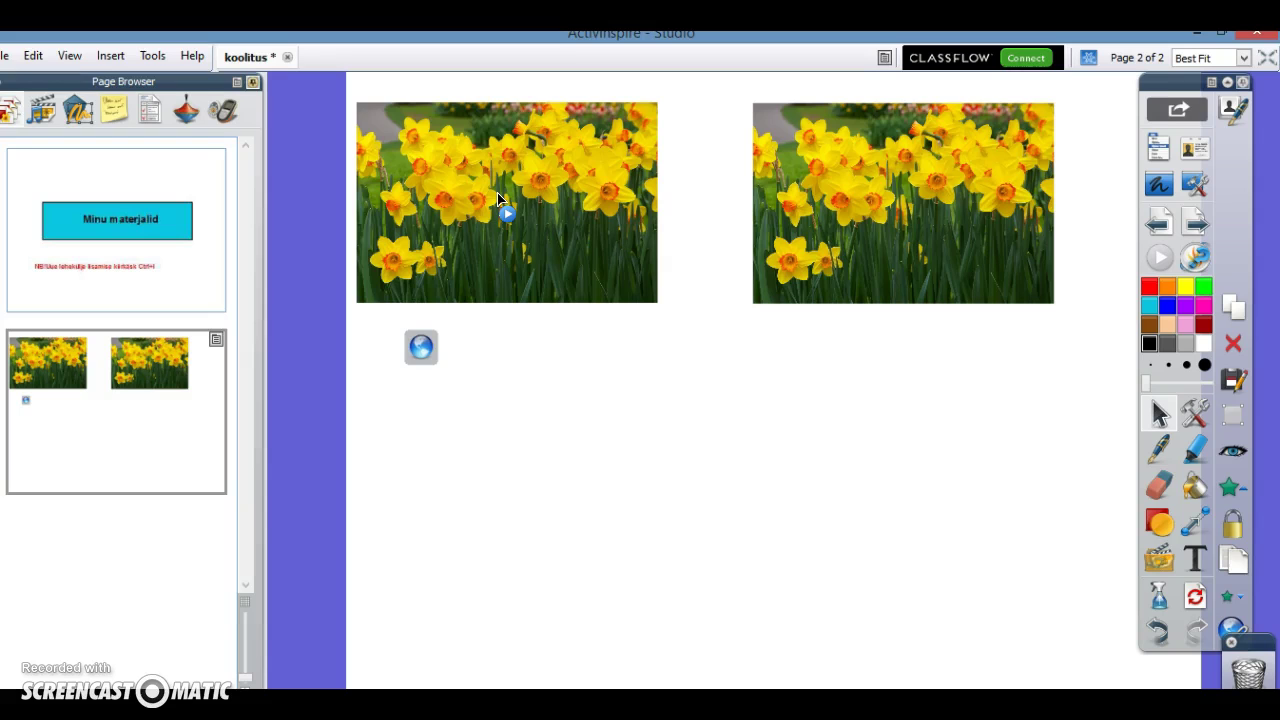
Test the link on the left daffodil picture by opening its YouTube video, and pause the playback
{"action": "key", "text": "ctrl+z"}
{"action": "left_click", "coordinate": [507, 208]}
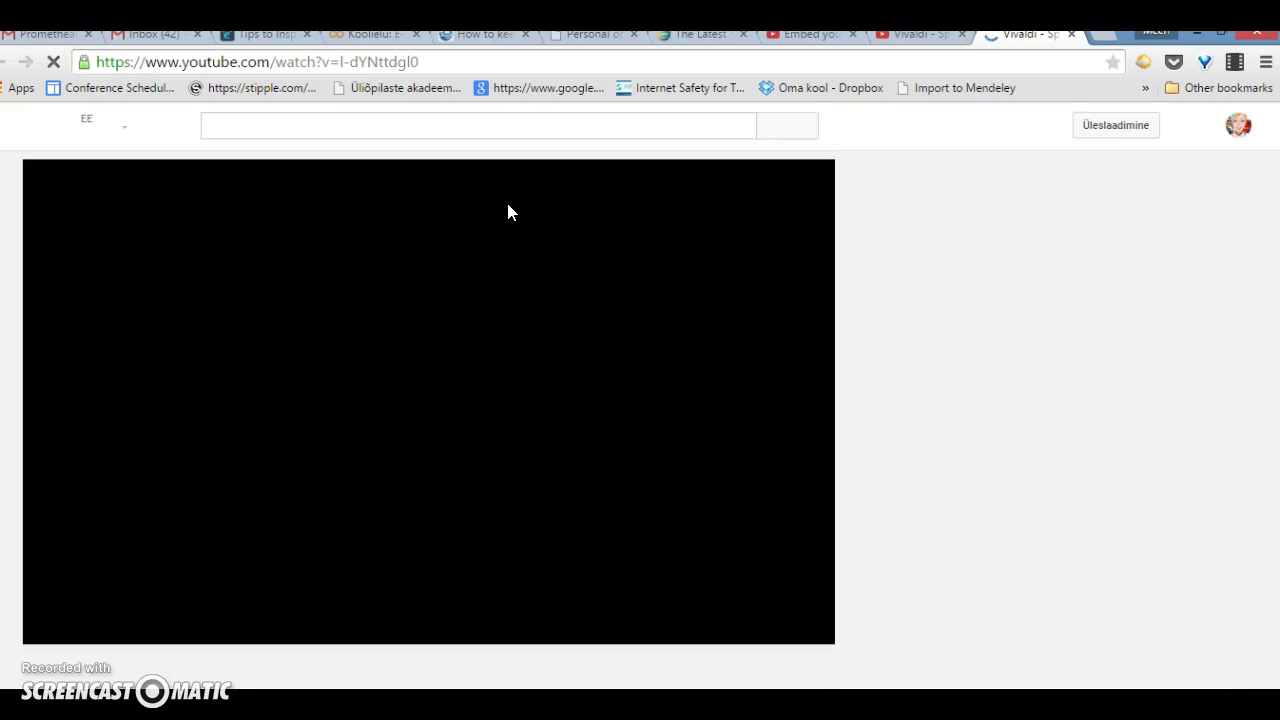
{"action": "left_click", "coordinate": [504, 234]}
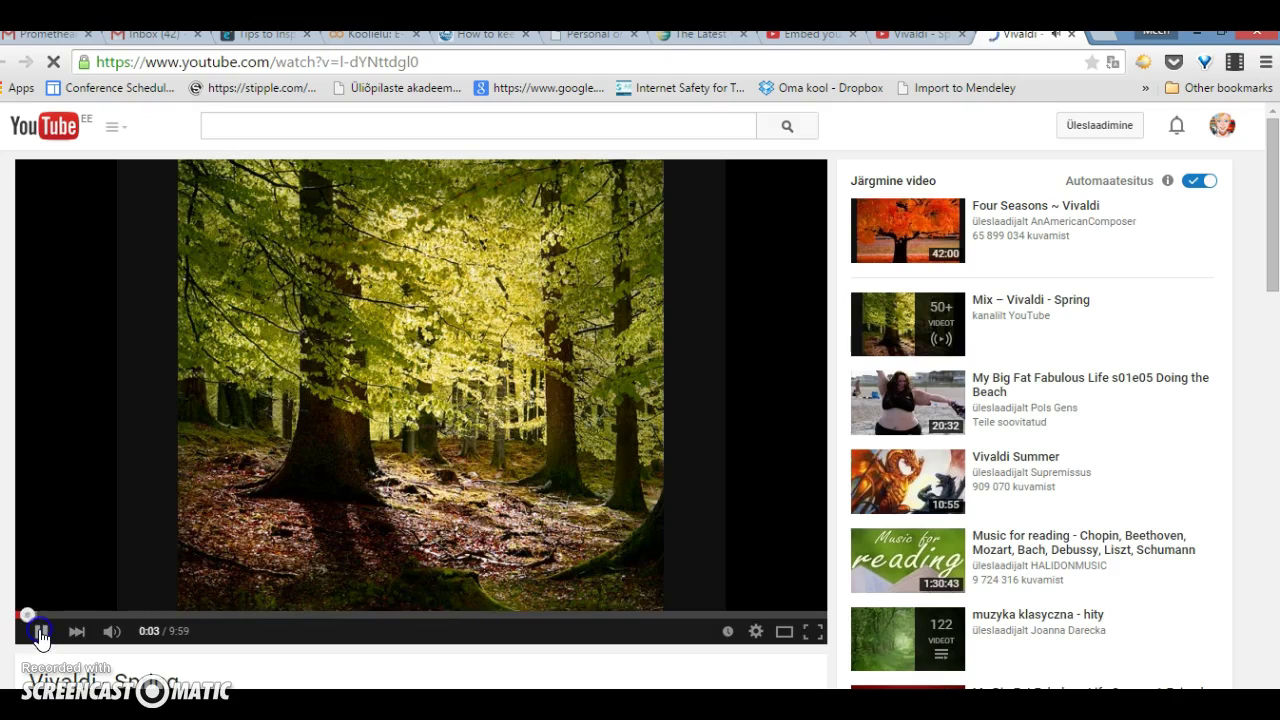
{"action": "left_click", "coordinate": [41, 638]}
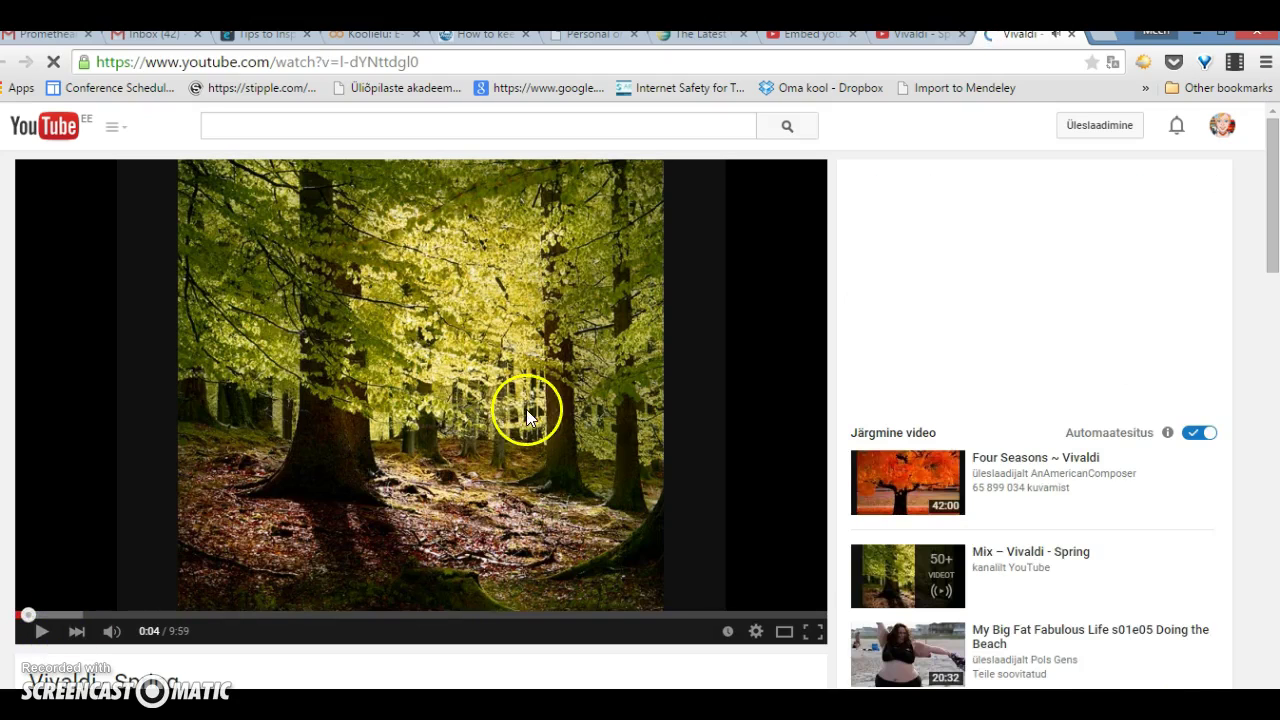
Close the browser tab with the Vivaldi Spring video and switch back to the flipchart in ActivInspire Studio
{"action": "left_click", "coordinate": [1072, 35]}
{"action": "left_click", "coordinate": [236, 705]}
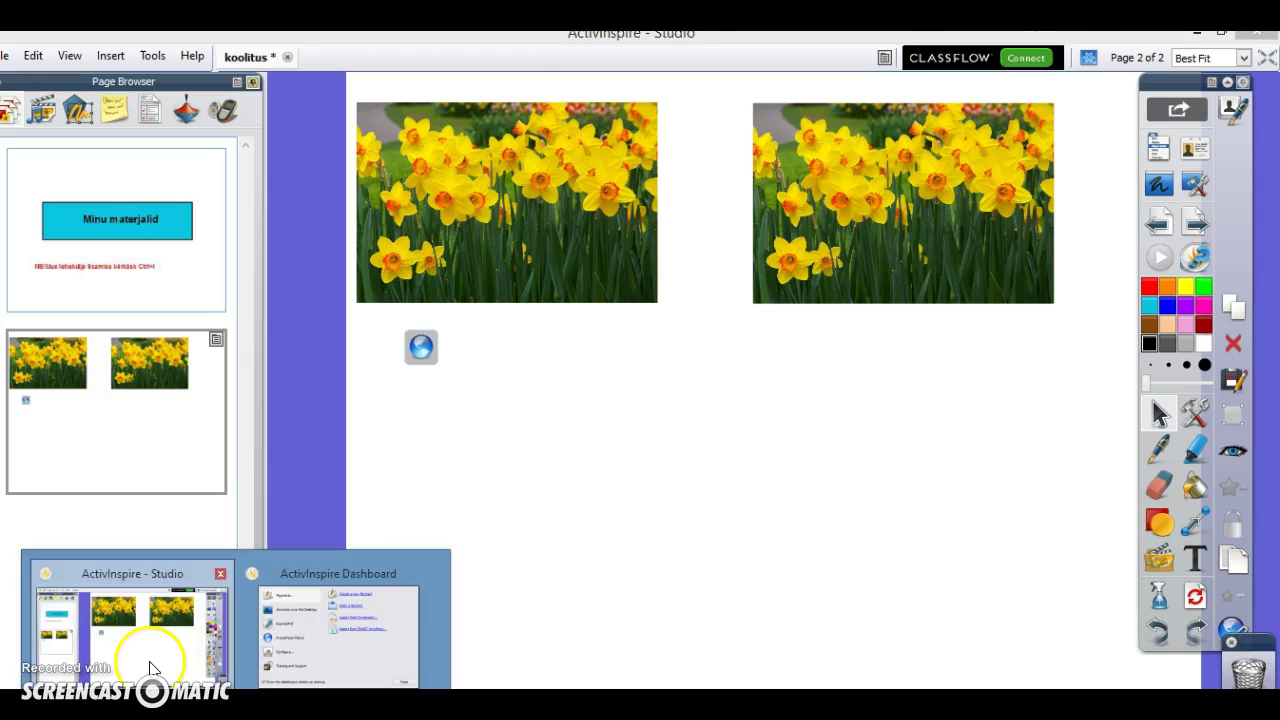
{"action": "left_click", "coordinate": [150, 668]}
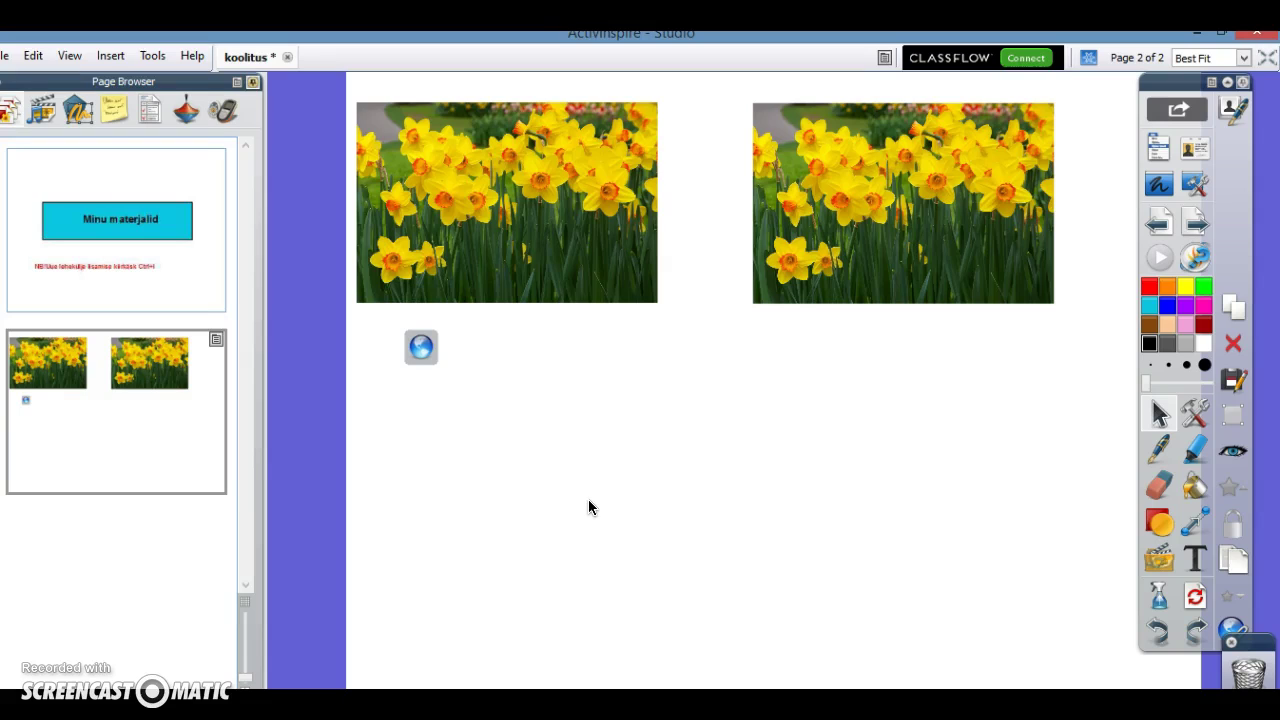
{"action": "left_click", "coordinate": [455, 547]}
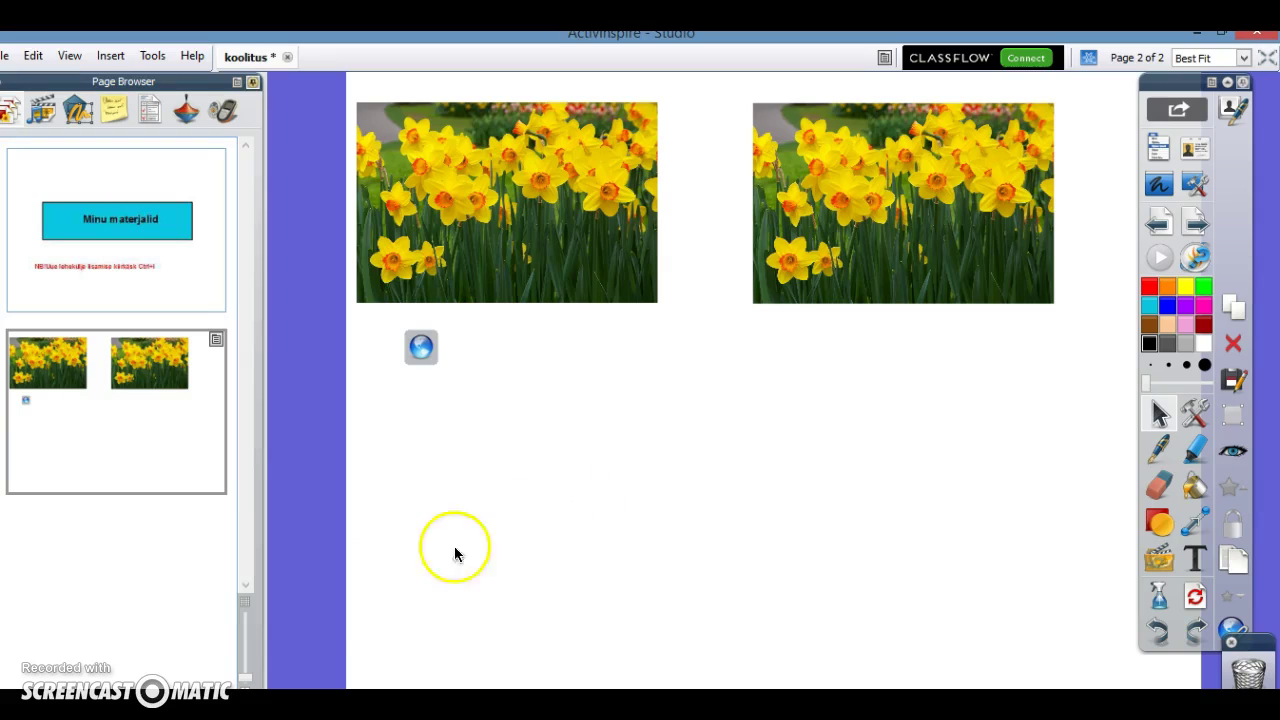